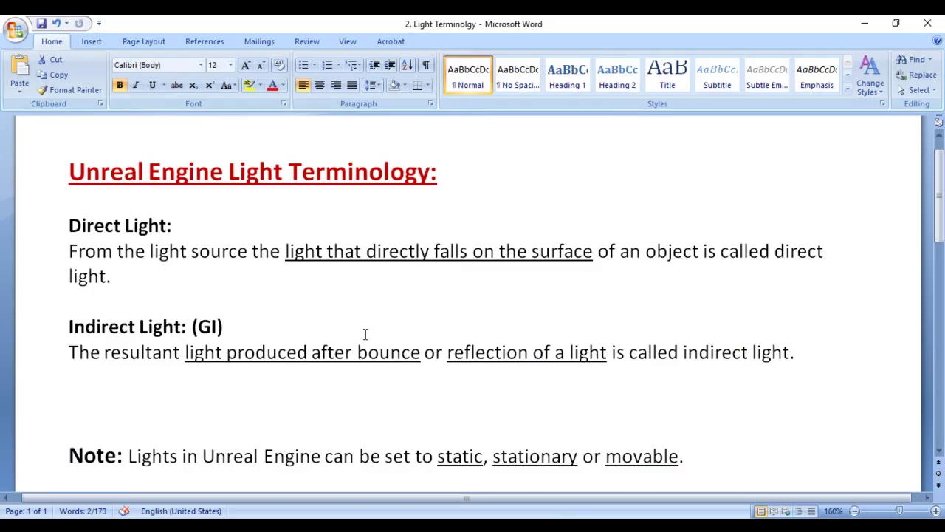
Step: Highlight the 'Light Terminology' title and the Direct Light and Indirect Light headings
drag(230, 171, 430, 171)
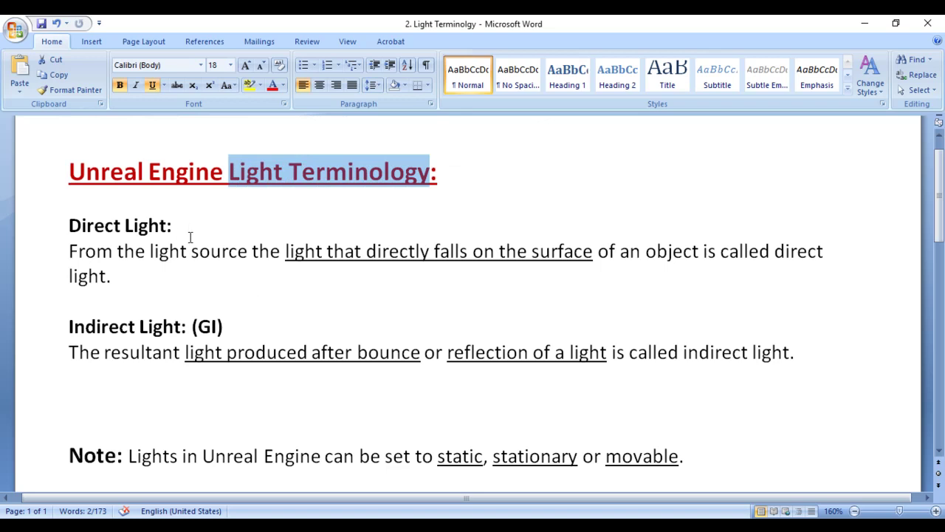
drag(65, 225, 167, 225)
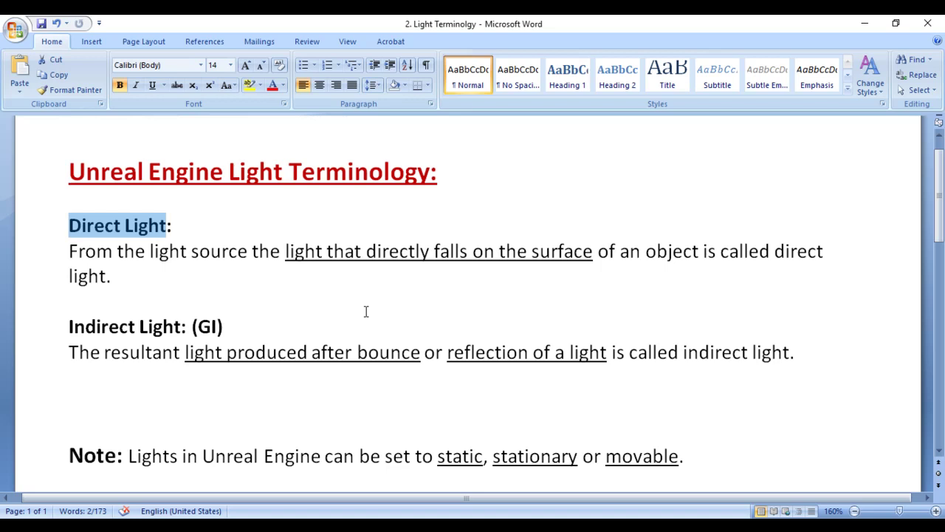
click(177, 225)
drag(65, 225, 189, 225)
click(69, 326)
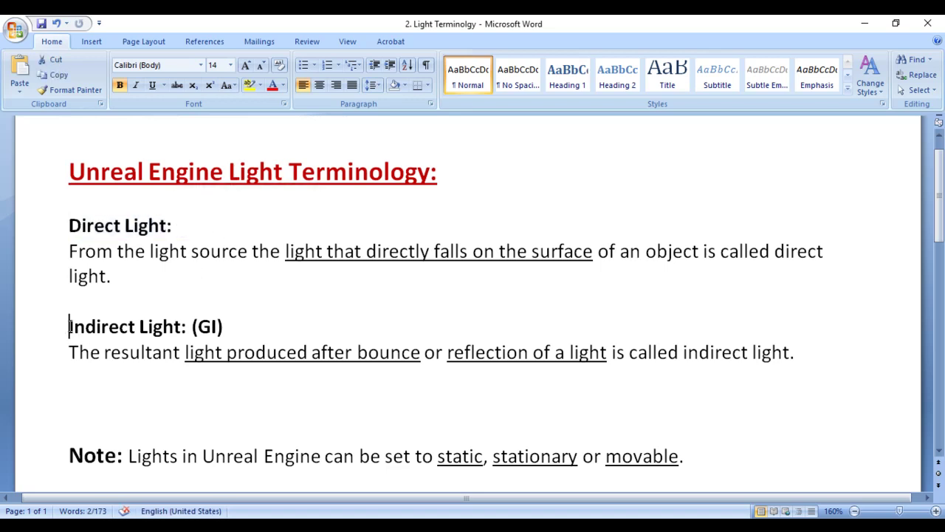
drag(69, 326, 181, 326)
click(306, 334)
Step: Highlight the key phrases in the direct and indirect light definitions, then switch to Paint
drag(69, 251, 700, 253)
click(308, 281)
drag(774, 251, 783, 270)
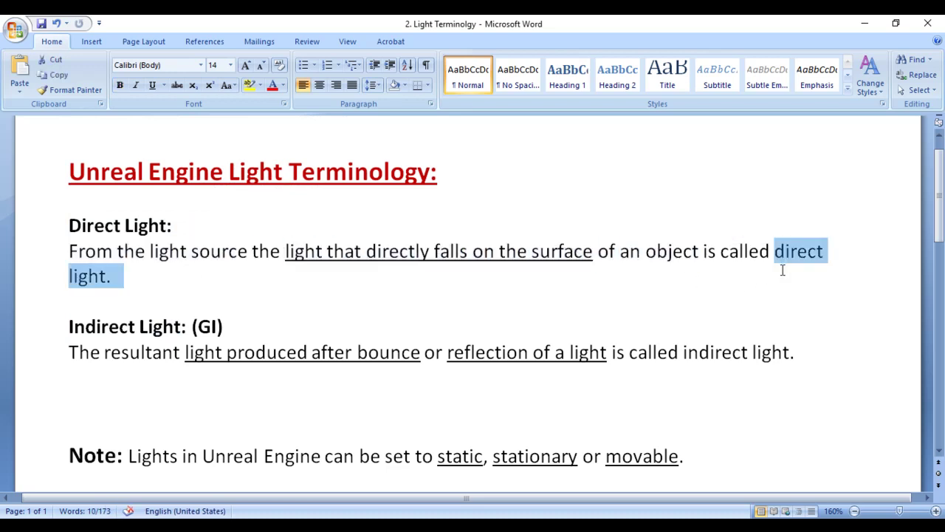
click(551, 319)
drag(62, 350, 609, 356)
drag(686, 352, 789, 353)
click(580, 390)
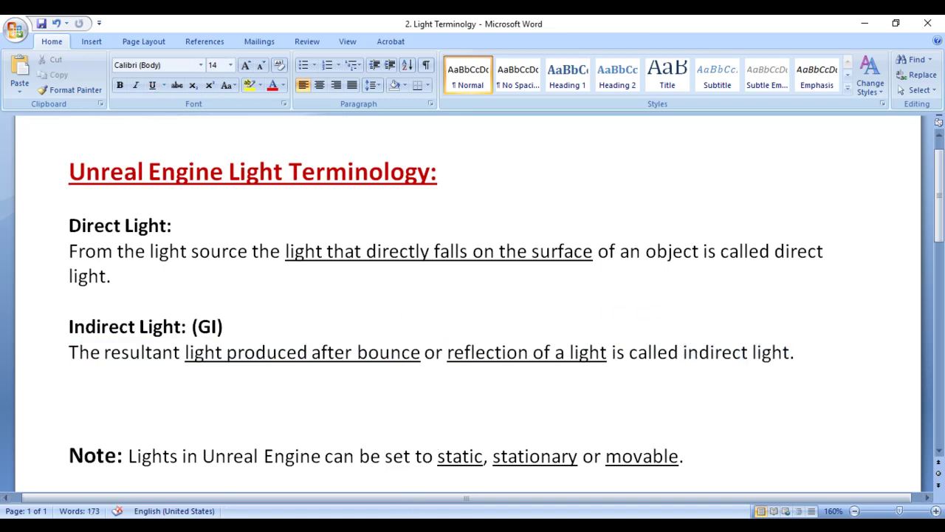
key(alt+Tab)
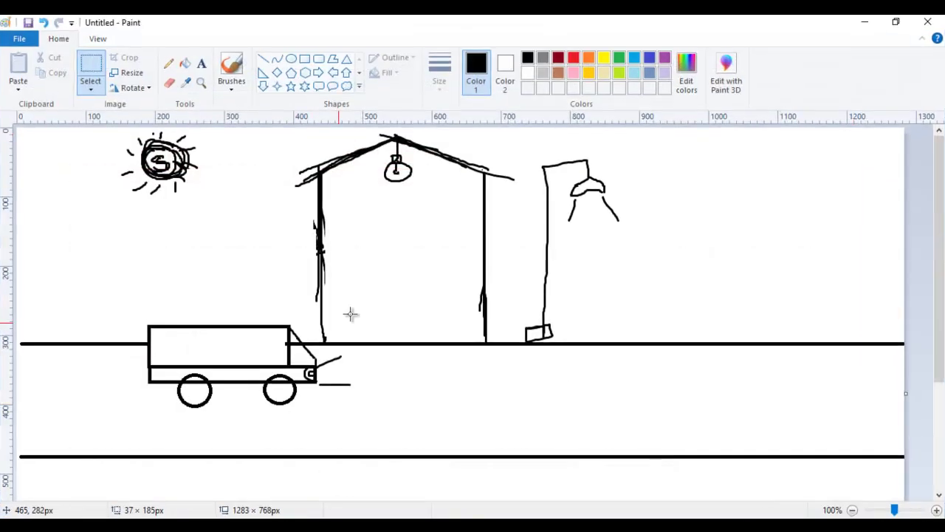
Step: With the brush, draw sun rays hitting the house wall and a bounced ray labelled ID
click(231, 68)
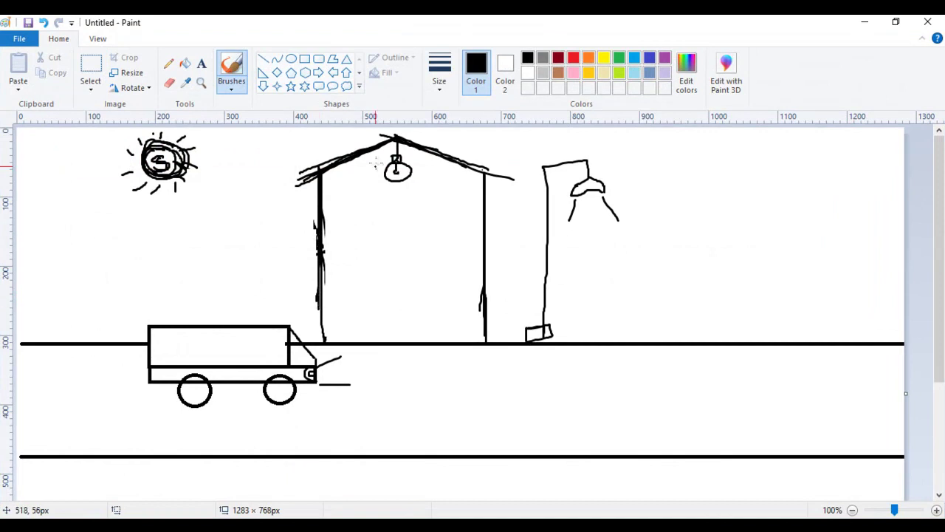
drag(478, 176, 487, 316)
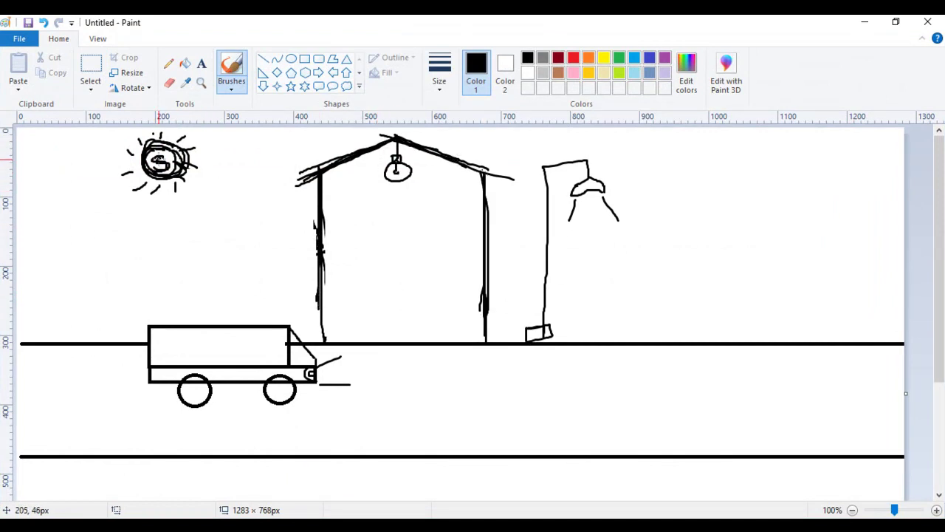
mouse_move(170, 162)
mouse_down()
mouse_move(173, 155)
mouse_move(145, 154)
mouse_move(183, 162)
mouse_move(178, 148)
mouse_move(159, 152)
mouse_move(317, 238)
mouse_move(307, 211)
mouse_up()
mouse_move(249, 161)
mouse_down()
mouse_move(252, 176)
mouse_move(236, 168)
mouse_move(242, 175)
mouse_up()
mouse_move(325, 238)
mouse_down()
mouse_move(141, 285)
mouse_move(189, 282)
mouse_up()
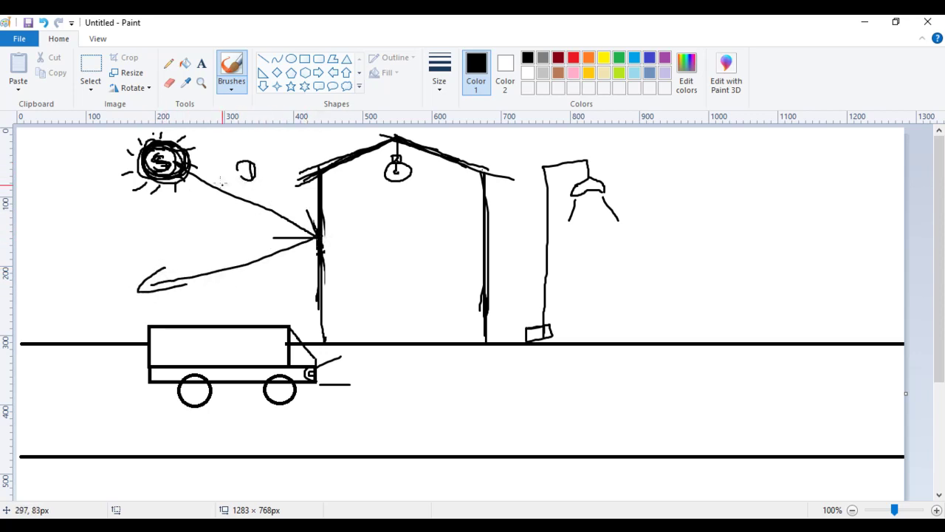
drag(202, 171, 173, 288)
mouse_move(229, 279)
mouse_down()
mouse_move(231, 292)
mouse_move(235, 279)
mouse_move(243, 293)
mouse_up()
mouse_move(250, 274)
mouse_down()
mouse_move(249, 294)
mouse_move(274, 282)
mouse_move(255, 294)
mouse_up()
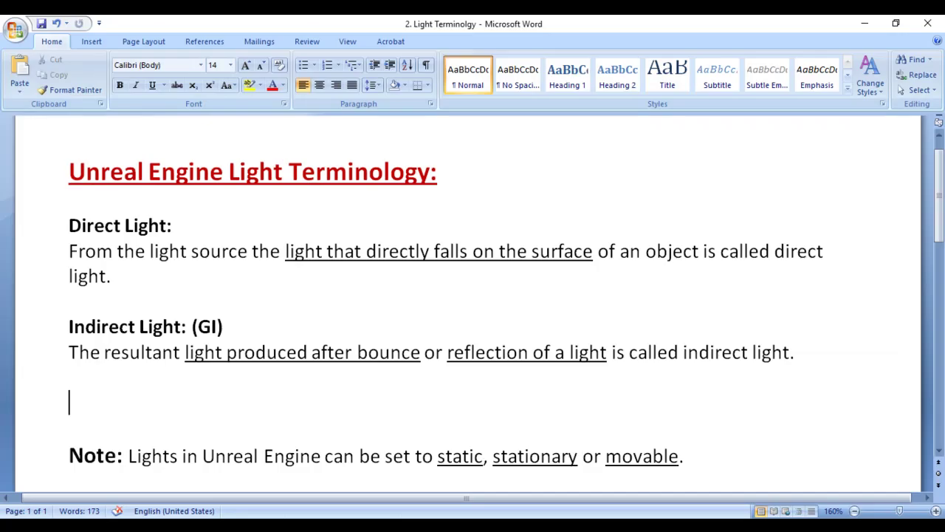
Step: Highlight key phrases in both light definitions and 'GI' in the Indirect Light heading
drag(95, 251, 190, 252)
drag(293, 259, 559, 259)
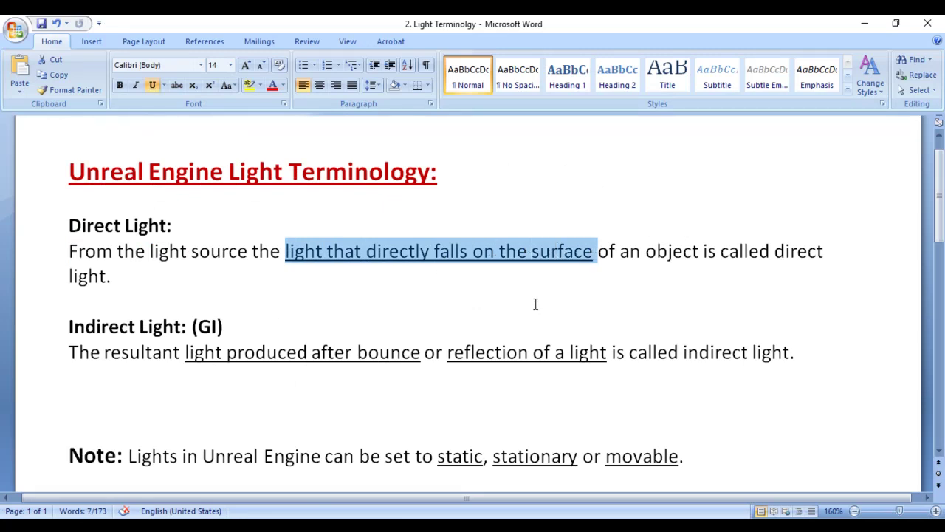
drag(70, 279, 263, 276)
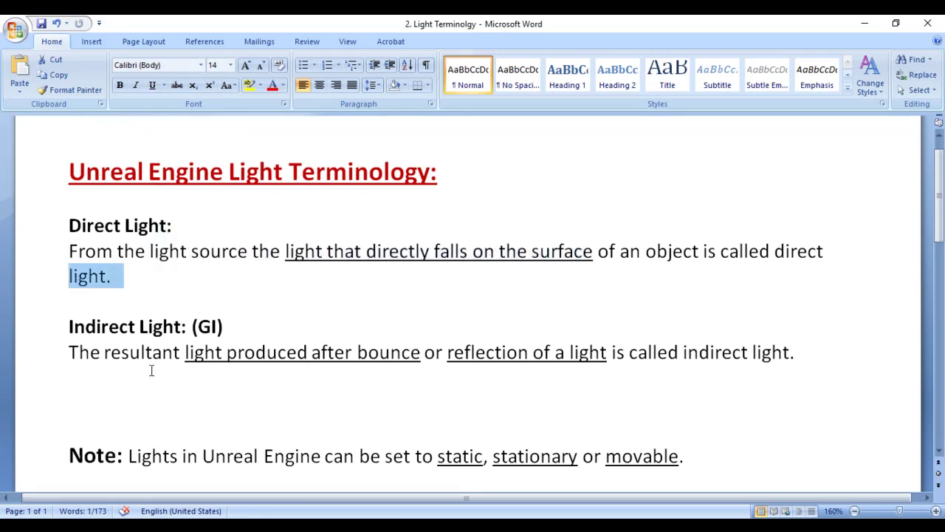
drag(71, 352, 256, 357)
drag(313, 353, 609, 354)
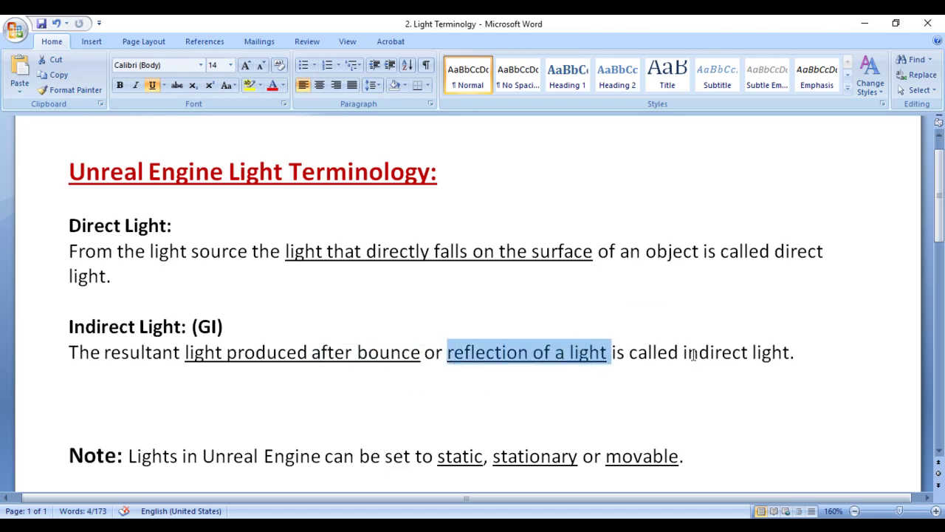
drag(694, 353, 775, 353)
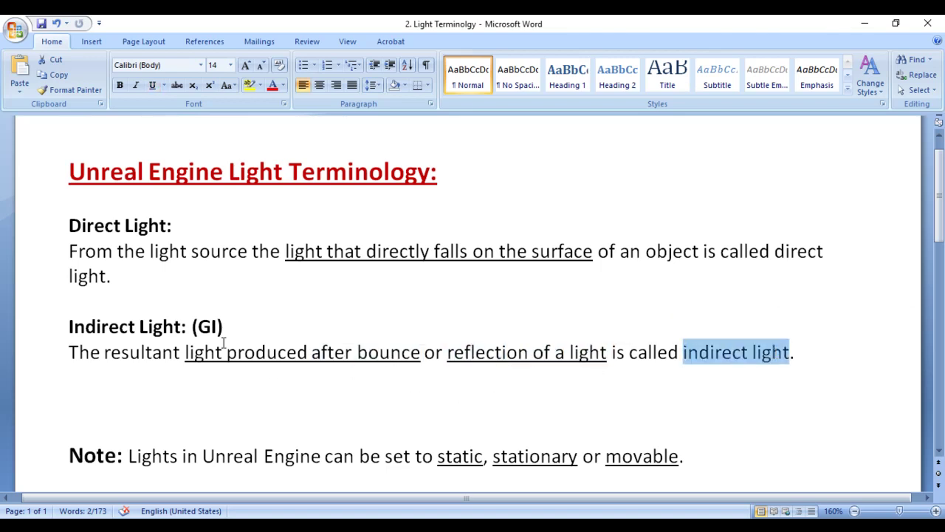
drag(198, 326, 219, 327)
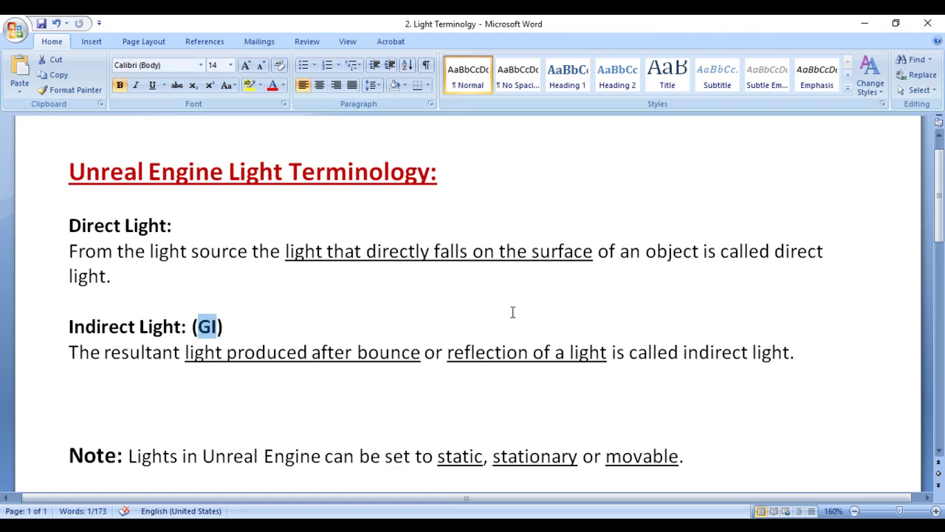
Step: Scroll to the Note and highlight the words static, stationary and movable
drag(939, 203, 941, 284)
double_click(462, 134)
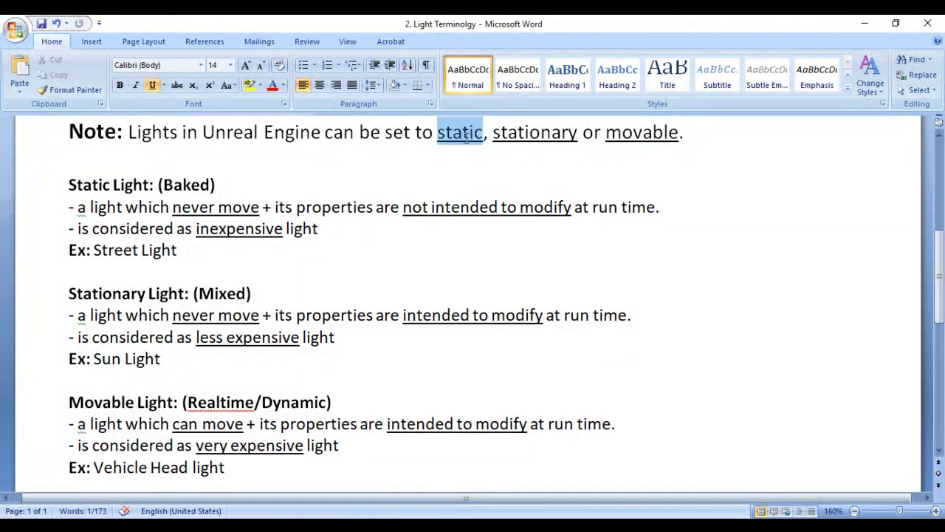
double_click(534, 134)
double_click(648, 135)
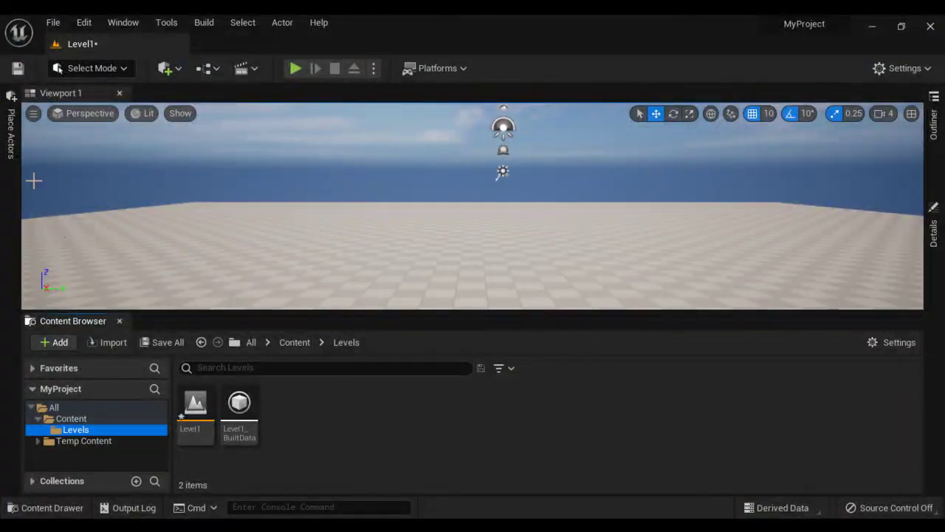
Step: Place a point light in the level, lift it slightly and view its properties
click(11, 136)
drag(91, 228, 287, 213)
drag(287, 174, 283, 155)
click(935, 226)
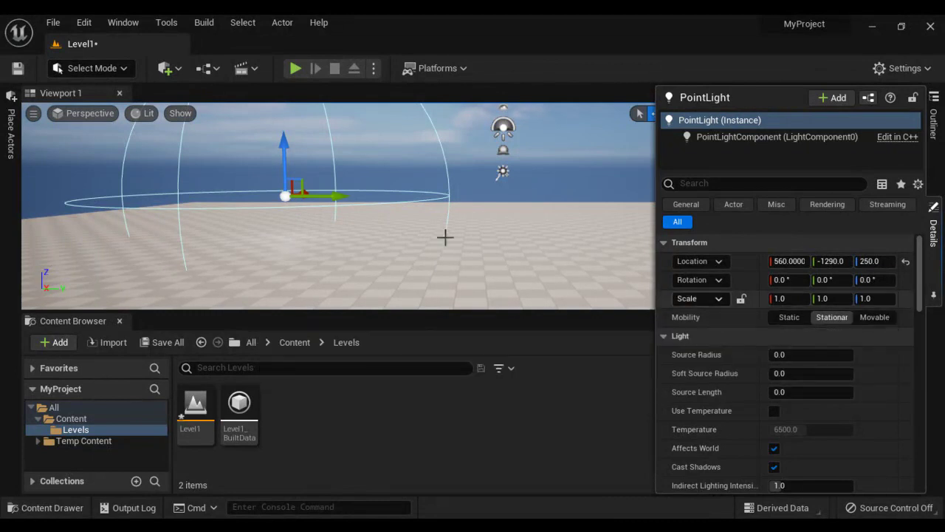
Step: Add a spot light, raise it above the floor and check its Mobility in Details
click(10, 152)
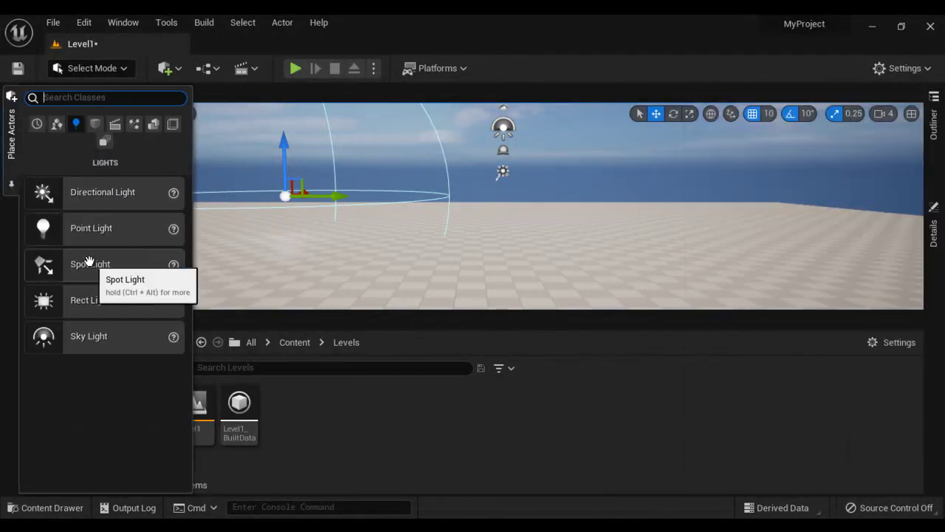
drag(84, 264, 537, 252)
drag(540, 200, 540, 145)
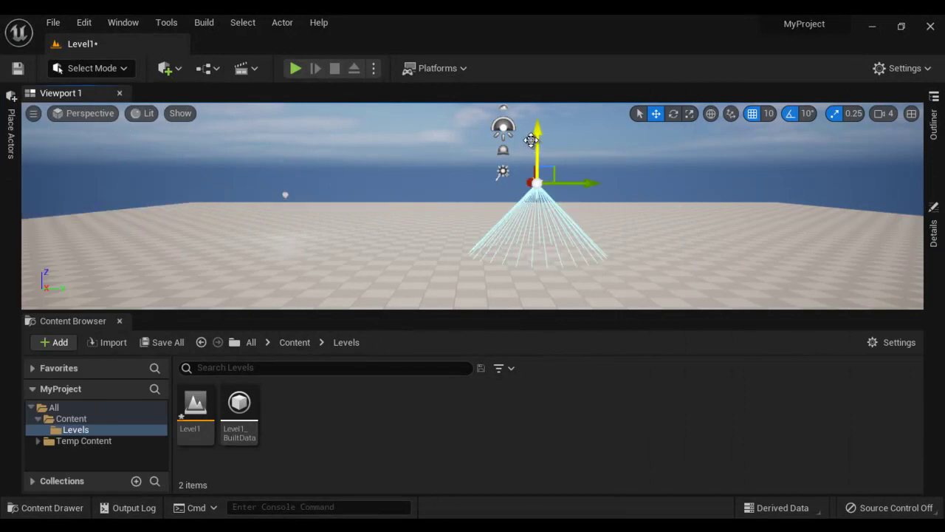
click(937, 230)
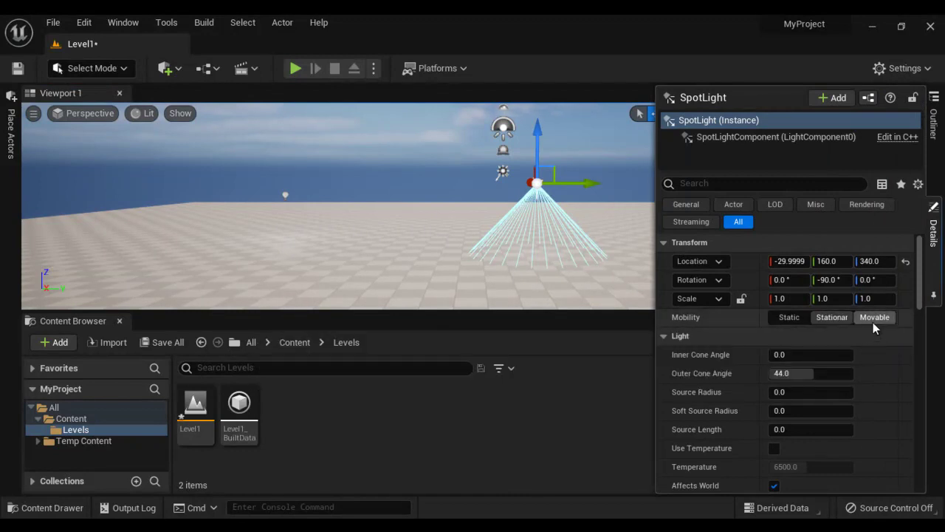
Step: Back in Word, highlight 'Lights in Unreal Engine' and the words static, stationary and movable
key(alt+Tab)
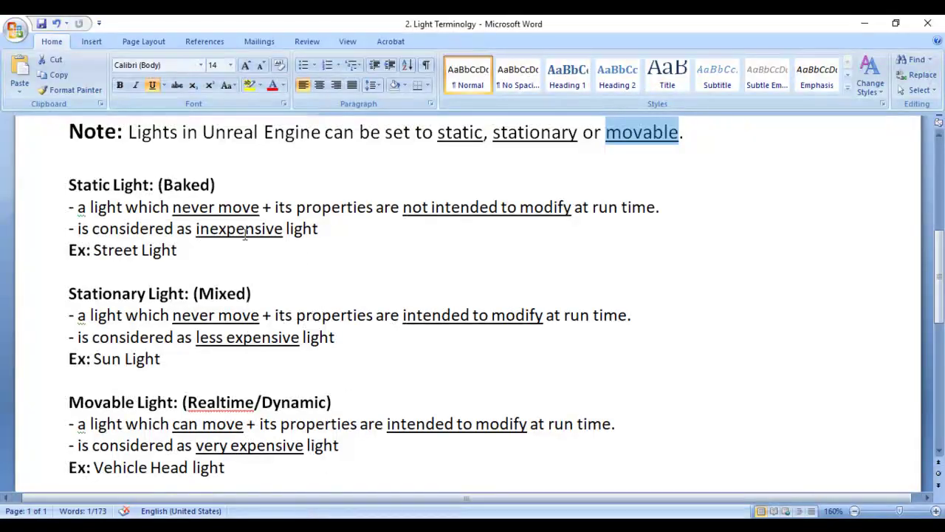
drag(129, 133, 325, 137)
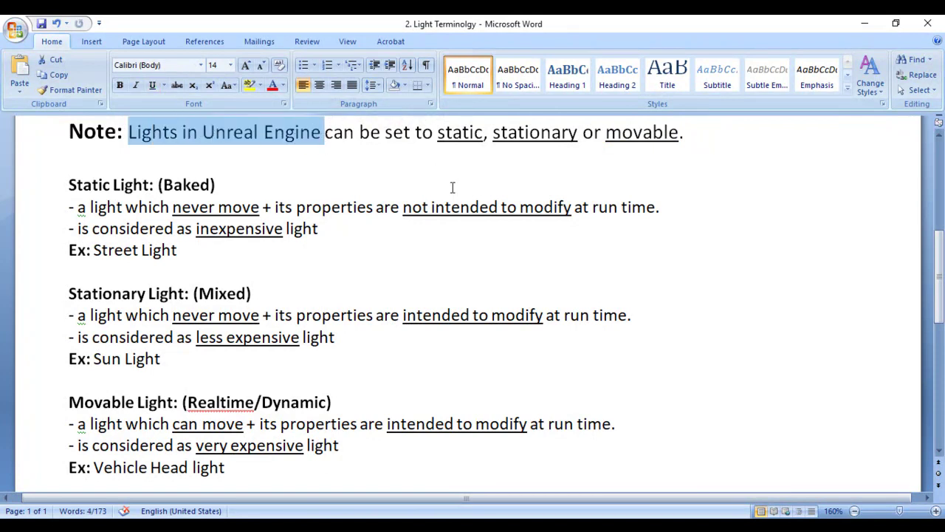
double_click(460, 133)
double_click(549, 135)
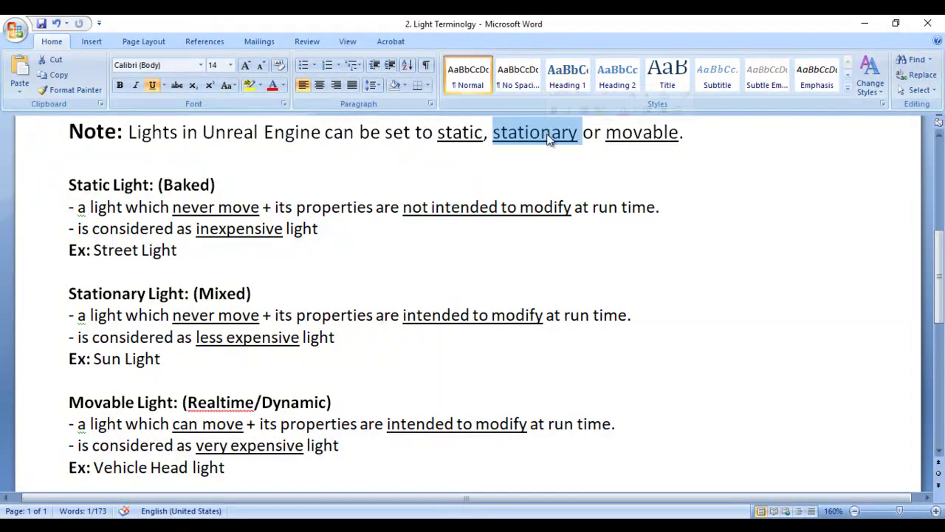
double_click(641, 133)
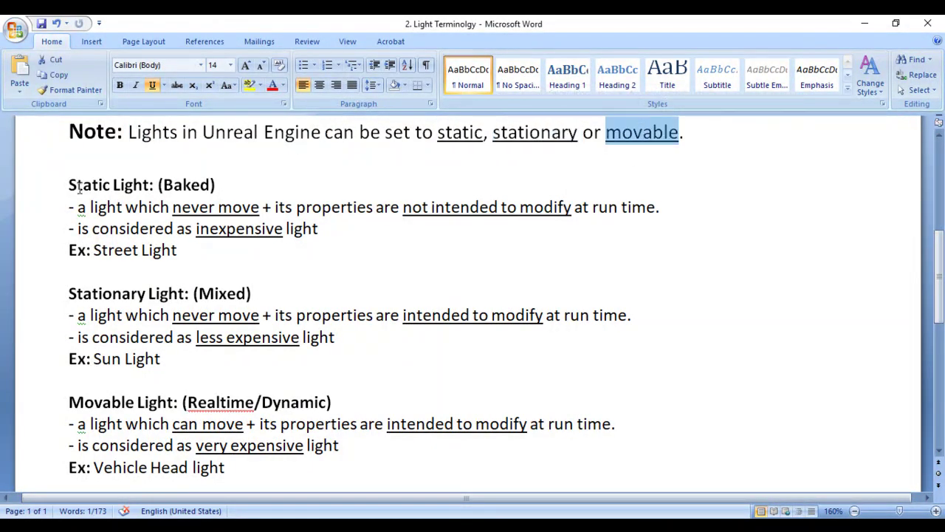
Step: Highlight the Static Light heading and its 'never move' description, then switch to Paint
drag(66, 183, 150, 185)
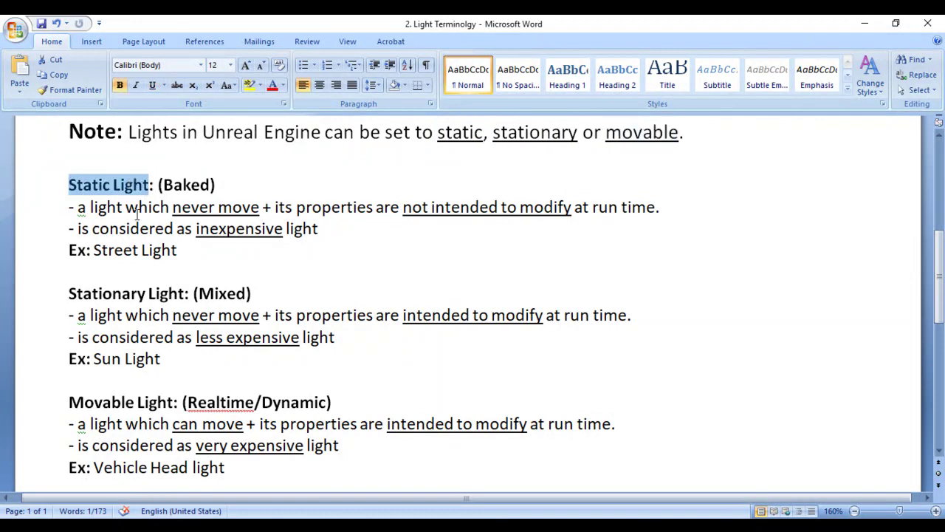
drag(68, 207, 87, 207)
drag(172, 206, 656, 209)
click(672, 237)
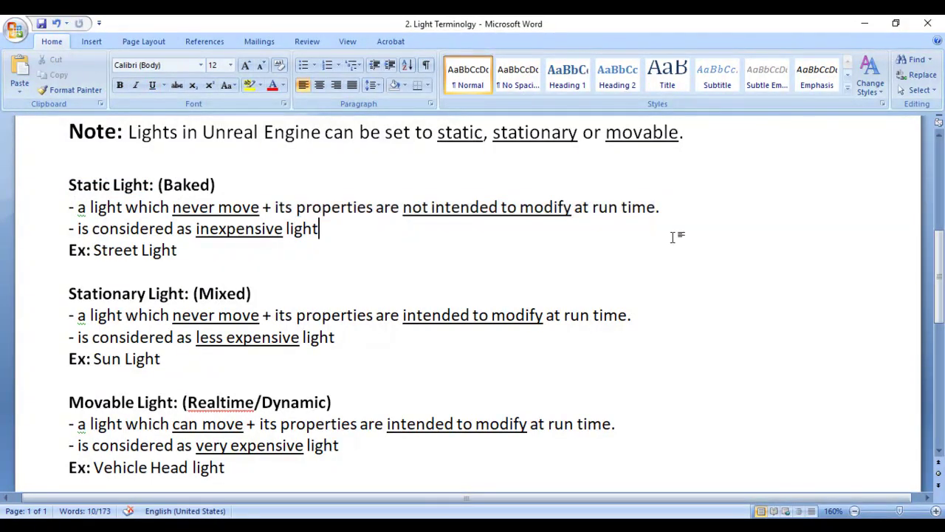
drag(68, 184, 152, 185)
drag(68, 207, 659, 207)
click(403, 208)
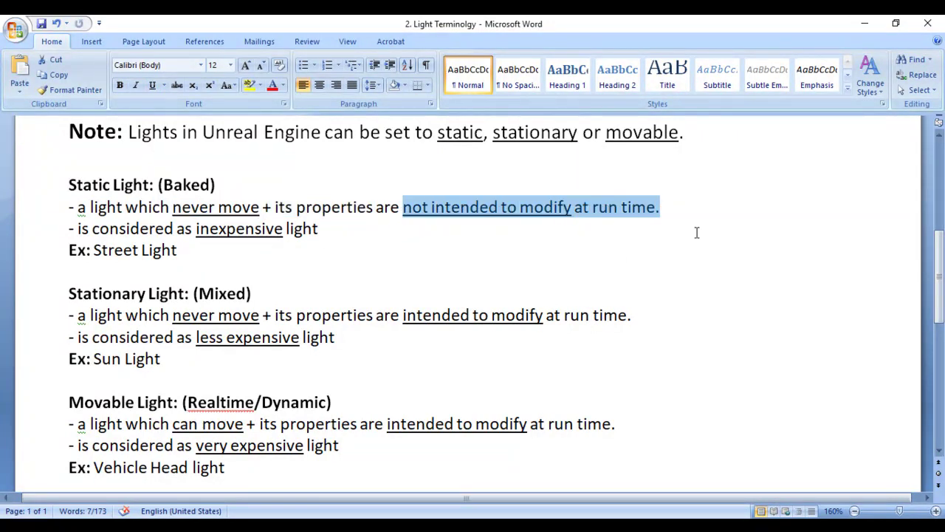
key(alt+Tab)
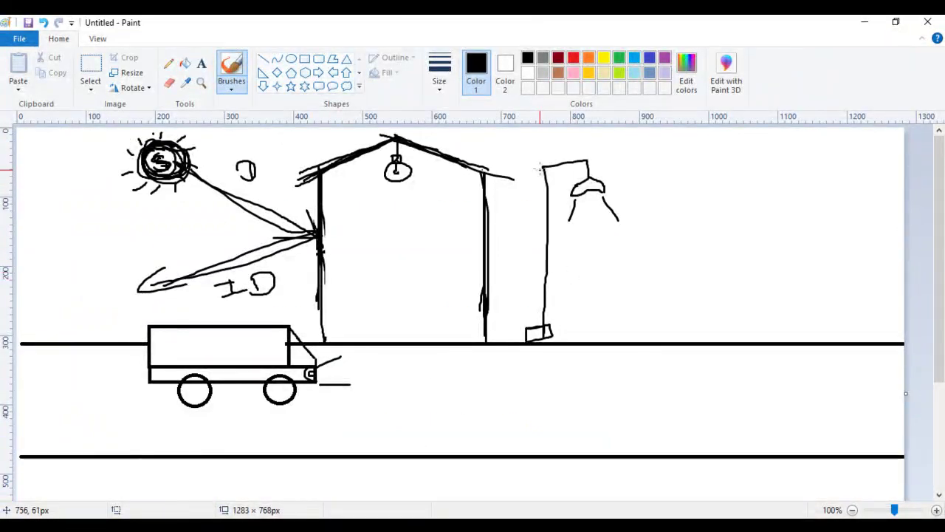
Step: Draw a hanging shade on the lamp post and an arrow labelled S beside it
mouse_move(552, 175)
mouse_down()
mouse_move(597, 159)
mouse_move(585, 192)
mouse_up()
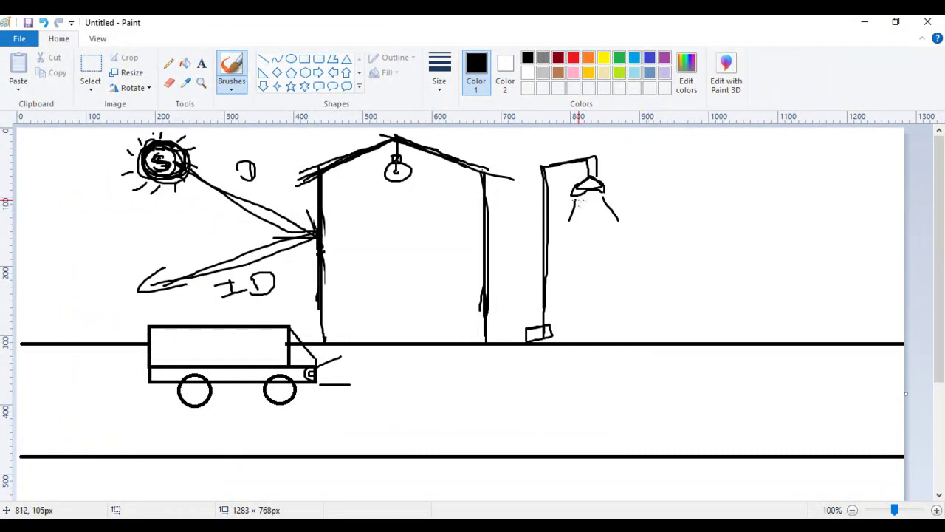
mouse_move(578, 198)
mouse_down()
mouse_move(567, 220)
mouse_move(620, 214)
mouse_up()
mouse_move(546, 271)
mouse_down()
mouse_move(590, 265)
mouse_move(576, 287)
mouse_up()
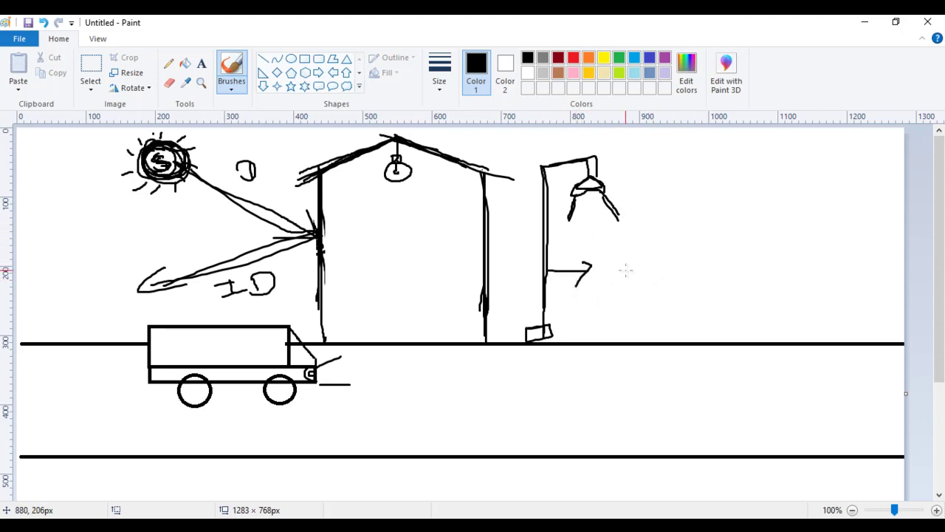
mouse_move(622, 254)
mouse_down()
mouse_move(633, 262)
mouse_move(609, 281)
mouse_up()
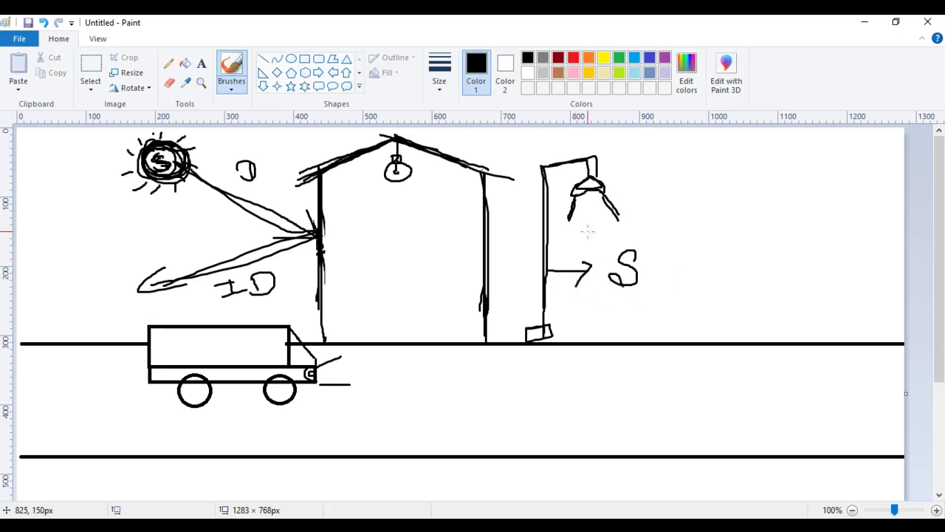
mouse_move(539, 329)
mouse_down()
mouse_move(563, 337)
mouse_move(524, 325)
mouse_up()
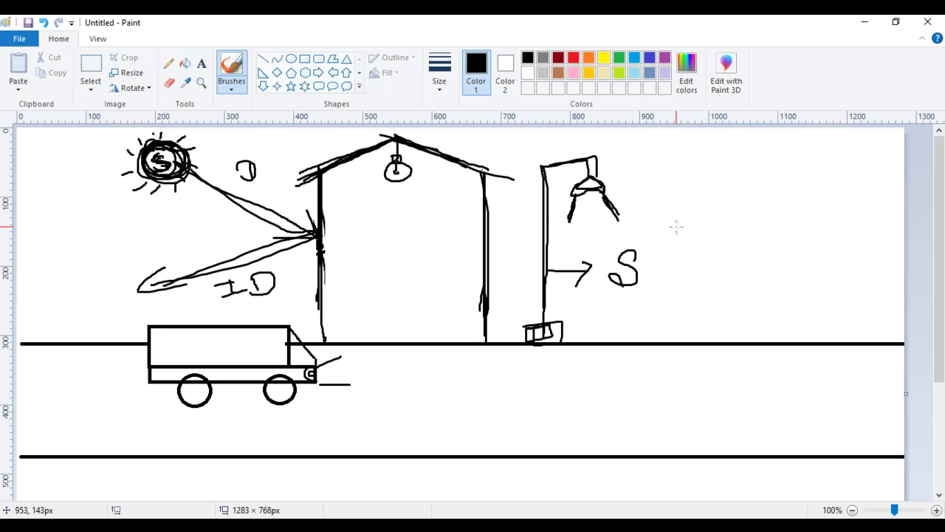
mouse_move(640, 255)
mouse_down()
mouse_move(629, 280)
mouse_move(604, 290)
mouse_up()
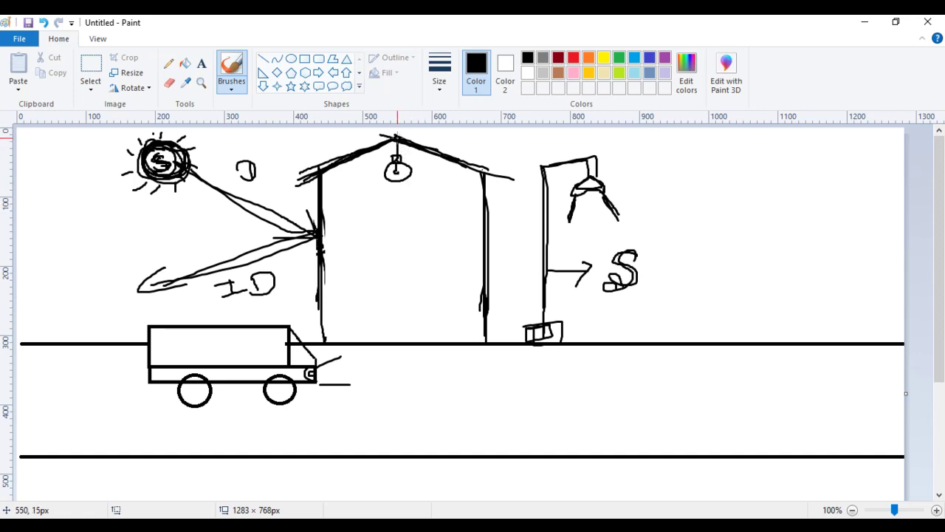
Step: Ink in the house lamp and add an arrow with a label beneath it
drag(401, 163, 403, 177)
mouse_move(401, 180)
mouse_down()
mouse_move(384, 196)
mouse_move(403, 199)
mouse_move(373, 221)
mouse_move(372, 242)
mouse_move(420, 226)
mouse_up()
mouse_move(404, 167)
mouse_down()
mouse_move(396, 184)
mouse_move(412, 164)
mouse_up()
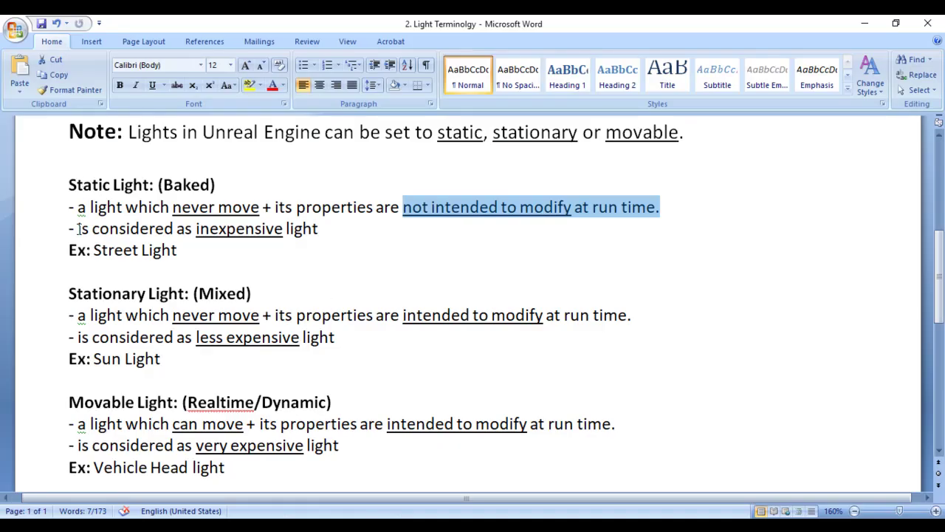
Step: Highlight 'inexpensive light', the Stationary Light heading and its run-time line
drag(77, 228, 318, 229)
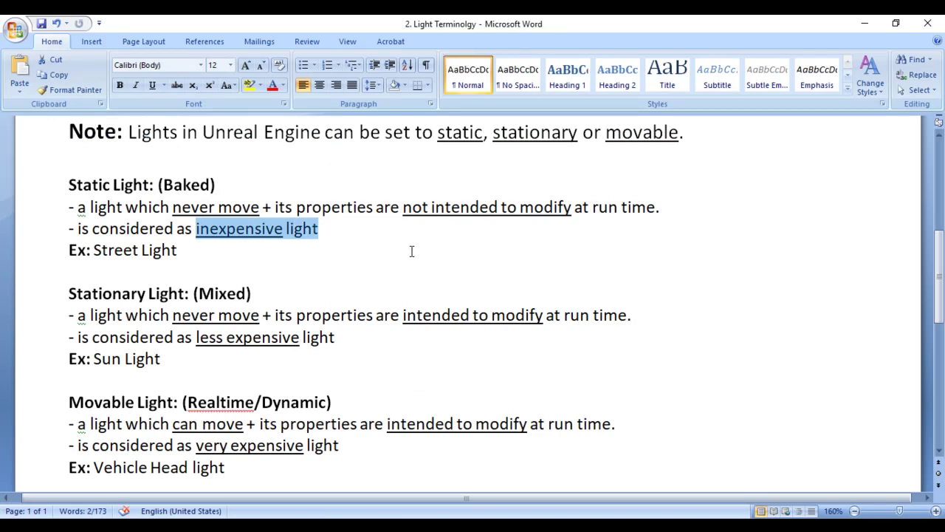
drag(69, 293, 193, 293)
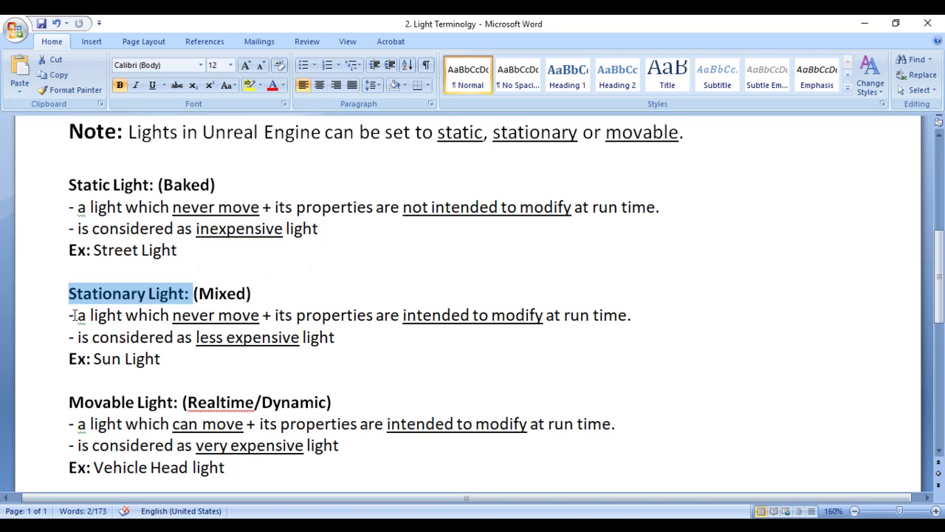
drag(70, 315, 260, 314)
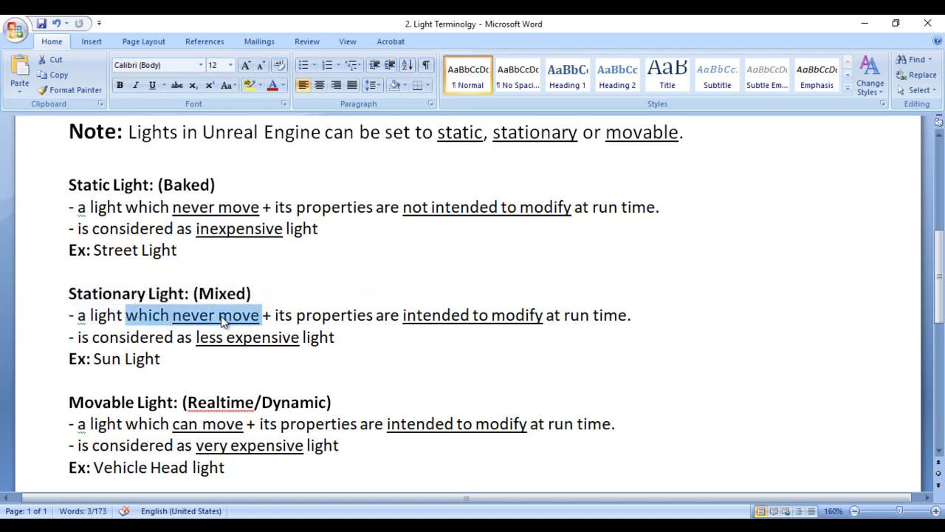
drag(275, 315, 643, 316)
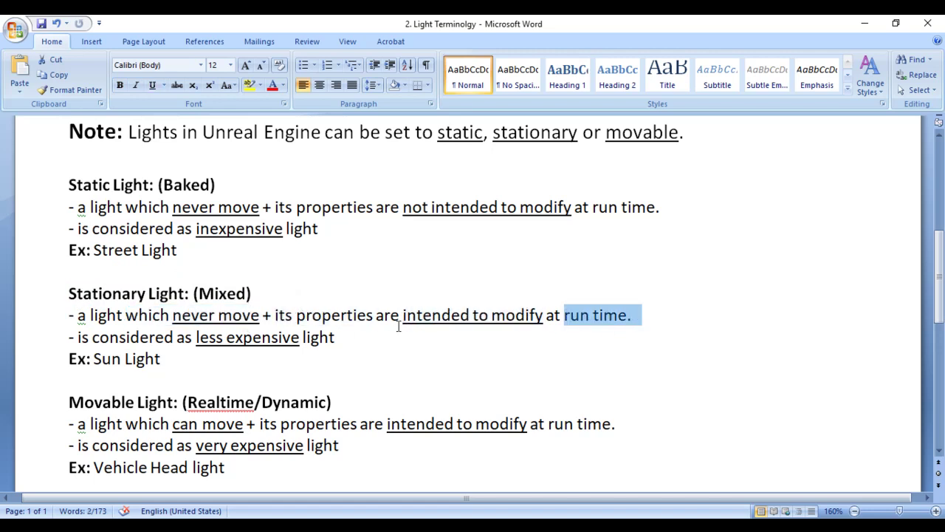
Step: Re-highlight 'a light which never move' and 'intended to modify at run time', then switch to Paint
drag(76, 183, 656, 208)
click(403, 207)
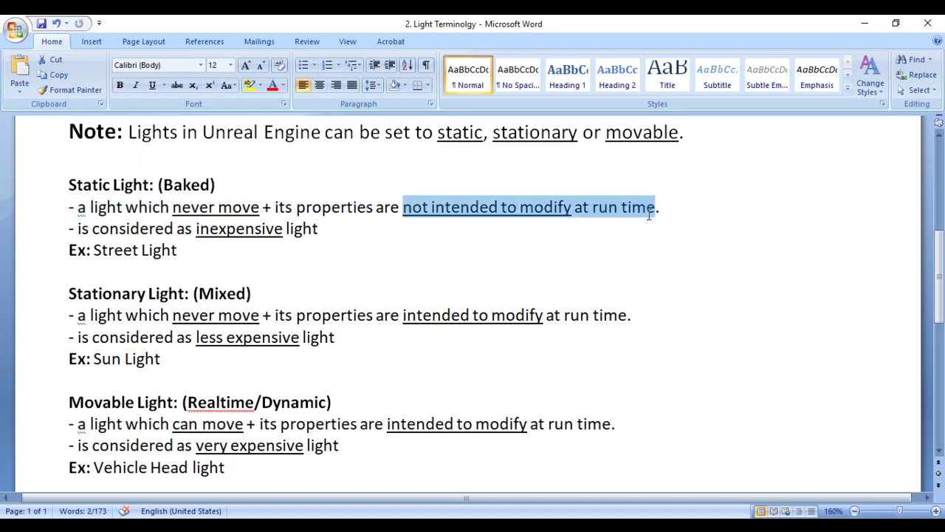
click(635, 261)
drag(69, 293, 185, 293)
drag(68, 316, 375, 315)
drag(441, 315, 627, 316)
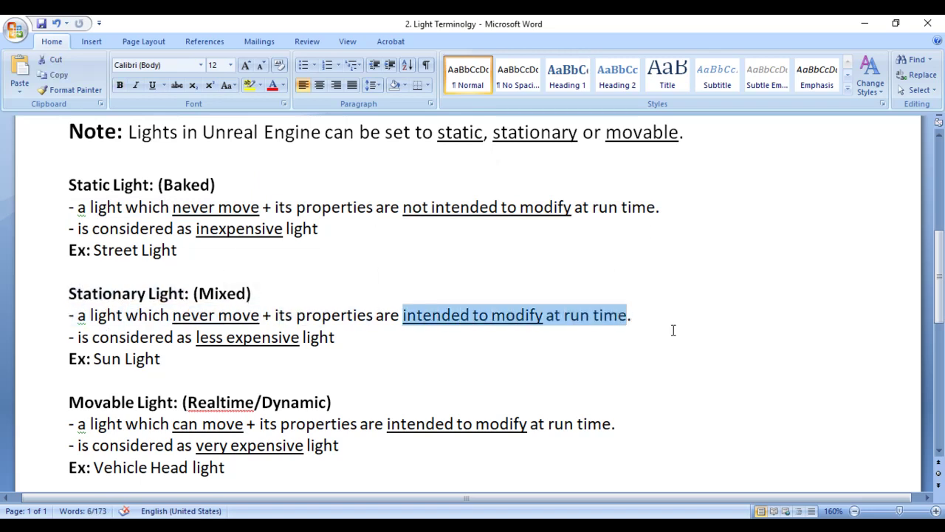
key(alt+Tab)
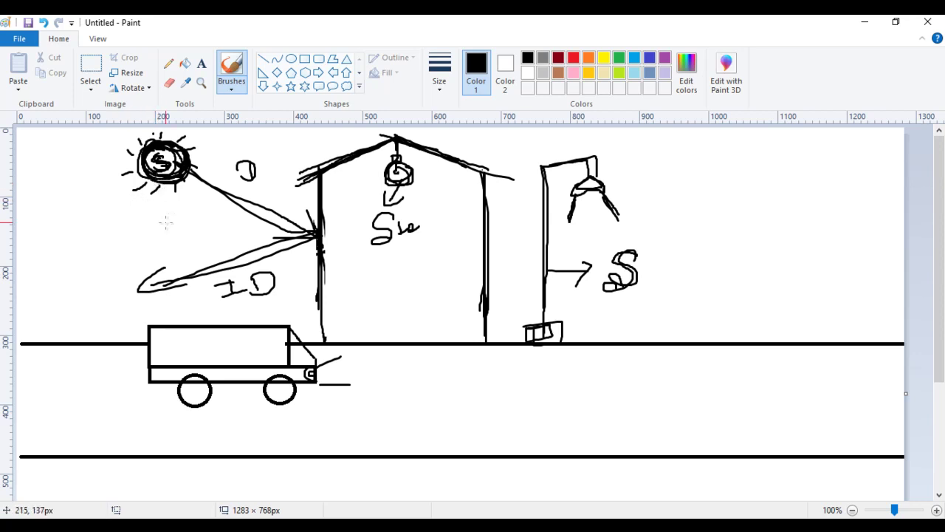
Step: Draw a curved arrow around the sun, a pointer line with a handwritten label, and thicken its outline
mouse_move(133, 193)
mouse_down()
mouse_move(141, 201)
mouse_move(220, 193)
mouse_move(235, 145)
mouse_up()
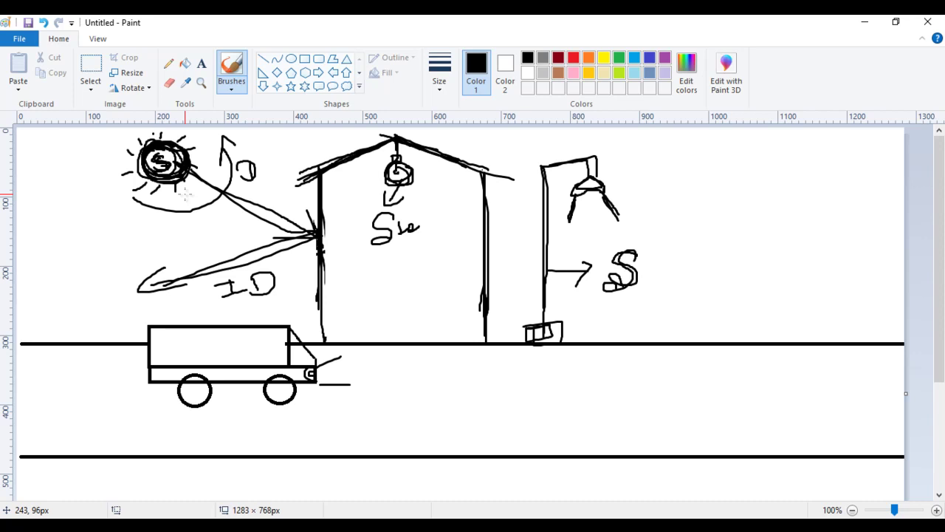
mouse_move(137, 174)
mouse_down()
mouse_move(110, 195)
mouse_move(126, 208)
mouse_up()
mouse_move(90, 238)
mouse_down()
mouse_move(86, 218)
mouse_move(118, 244)
mouse_move(157, 234)
mouse_up()
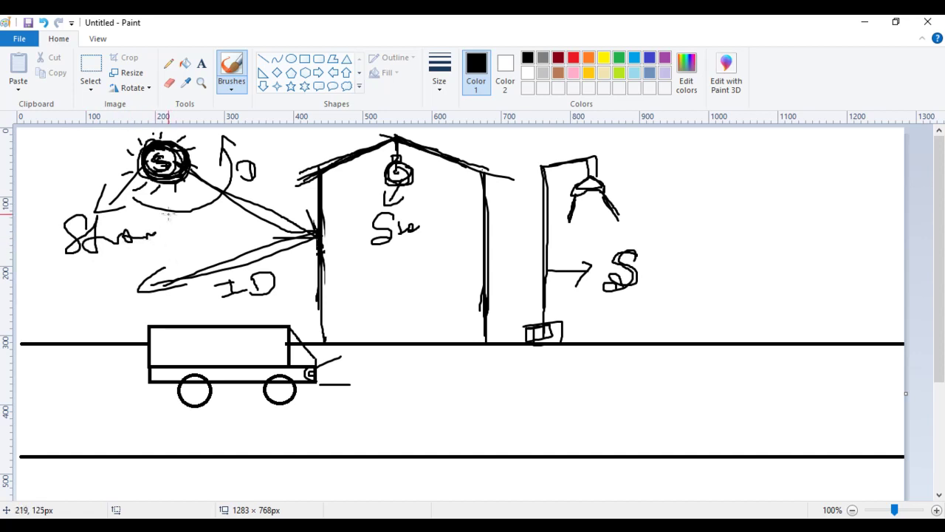
mouse_move(170, 143)
mouse_down()
mouse_move(195, 156)
mouse_move(177, 142)
mouse_up()
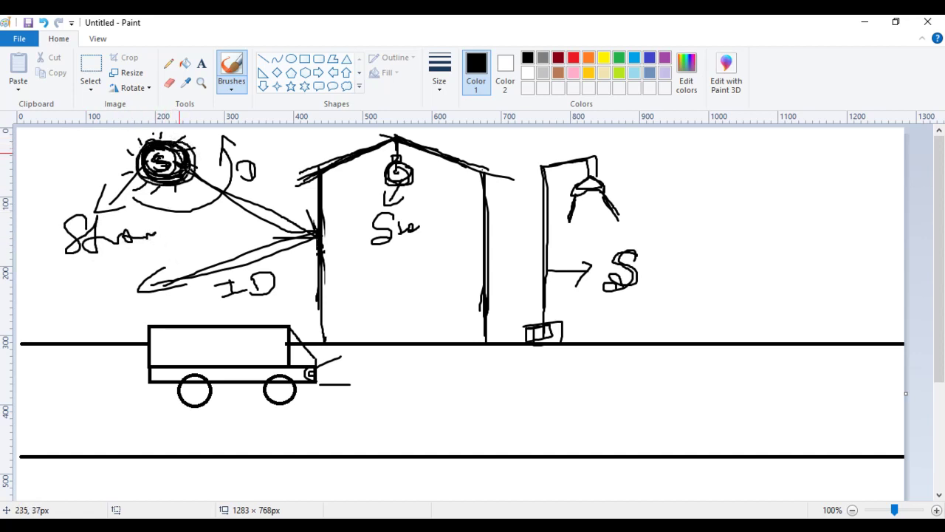
mouse_move(151, 204)
mouse_down()
mouse_move(225, 152)
mouse_move(214, 172)
mouse_up()
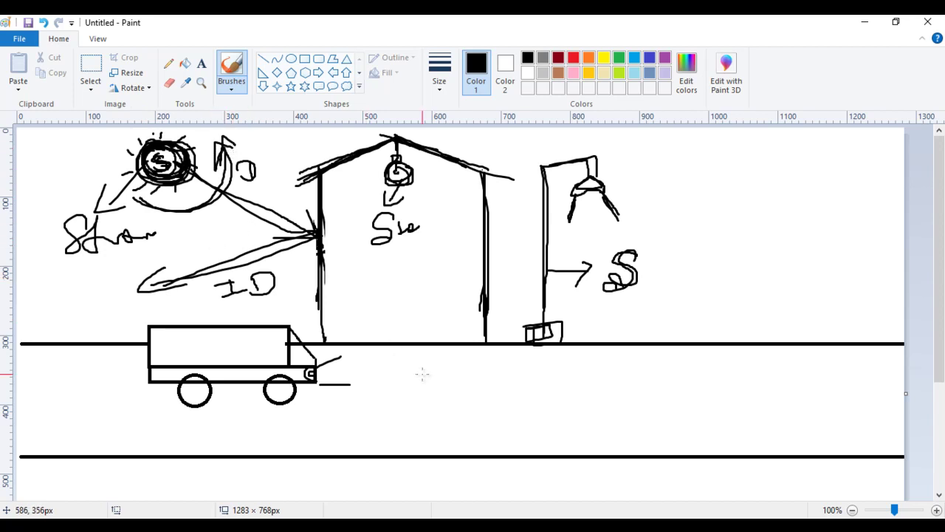
Step: Back in Word, highlight 'is considered', the Movable Light heading and 'which can move'
key(alt+Tab)
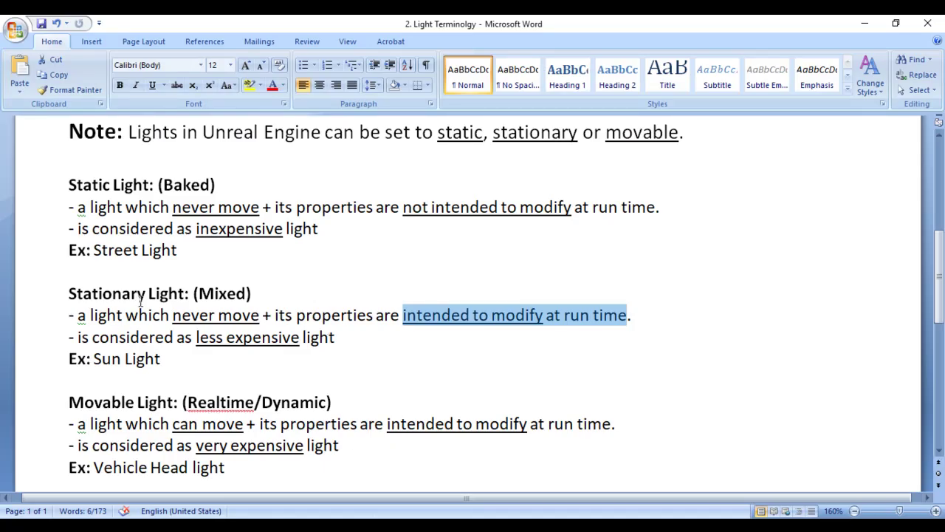
drag(71, 338, 336, 340)
drag(68, 403, 173, 403)
drag(72, 424, 640, 423)
Step: Re-highlight 'which can move' and 'intended to modify', then thicken the truck outline in Paint
click(639, 423)
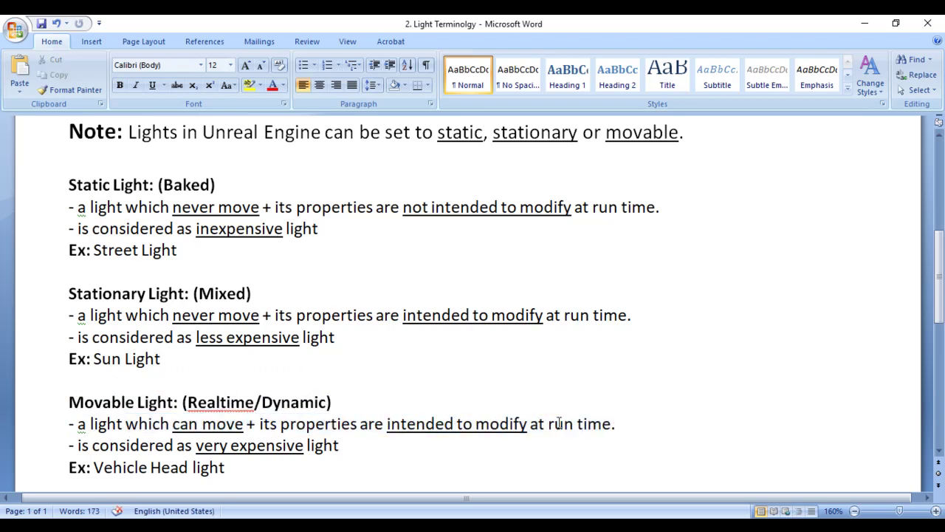
drag(72, 424, 223, 424)
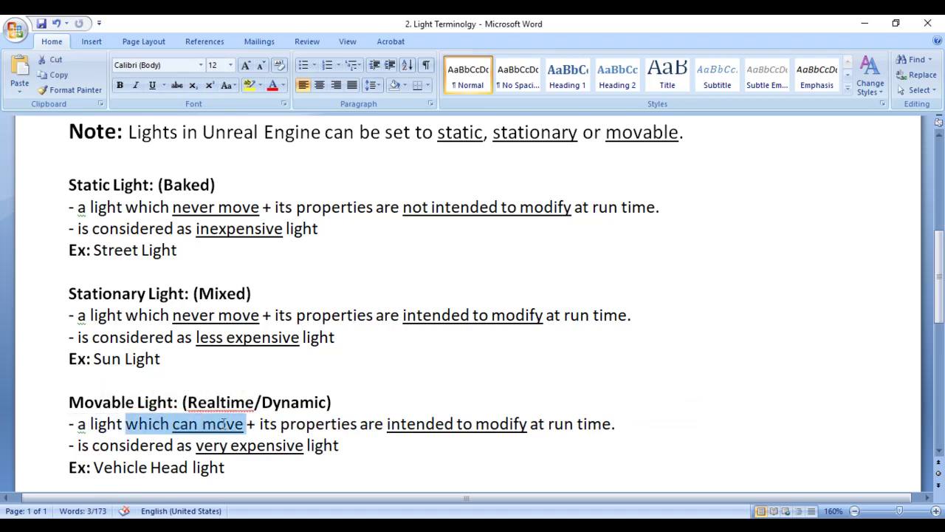
drag(289, 423, 636, 430)
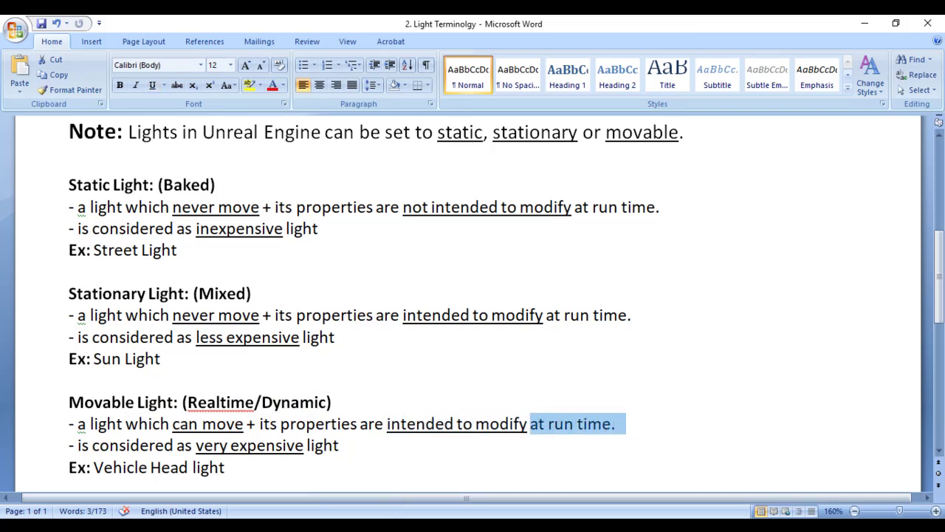
key(alt+Tab)
mouse_move(155, 331)
mouse_down()
mouse_move(287, 330)
mouse_move(319, 377)
mouse_up()
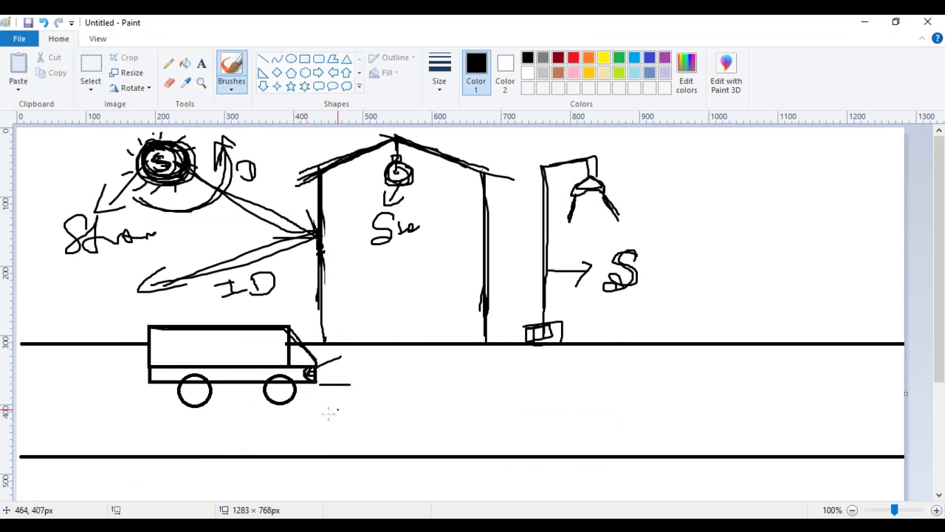
Step: Draw headlight beams and a forward arrow under the truck, then highlight the Movable Light notes
mouse_move(133, 421)
mouse_down()
mouse_move(355, 421)
mouse_move(359, 431)
mouse_up()
mouse_move(304, 369)
mouse_down()
mouse_move(305, 378)
mouse_move(341, 356)
mouse_move(365, 380)
mouse_up()
mouse_move(313, 394)
mouse_down()
mouse_move(458, 393)
mouse_move(422, 412)
mouse_up()
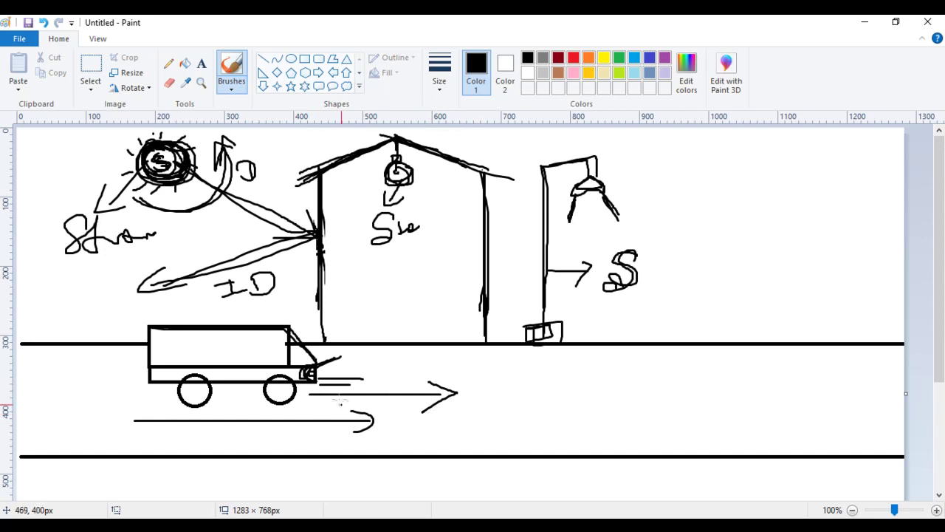
drag(319, 366, 349, 355)
drag(325, 385, 381, 392)
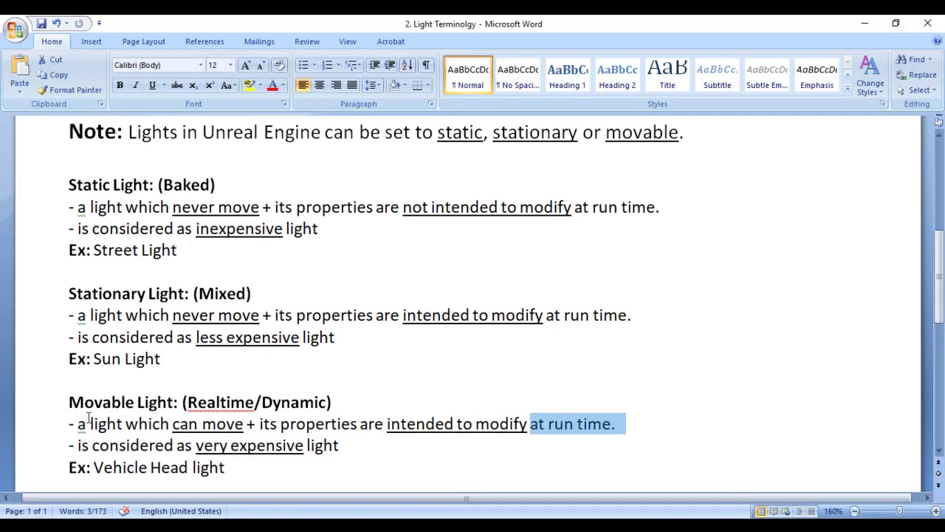
drag(68, 402, 178, 401)
drag(72, 446, 365, 445)
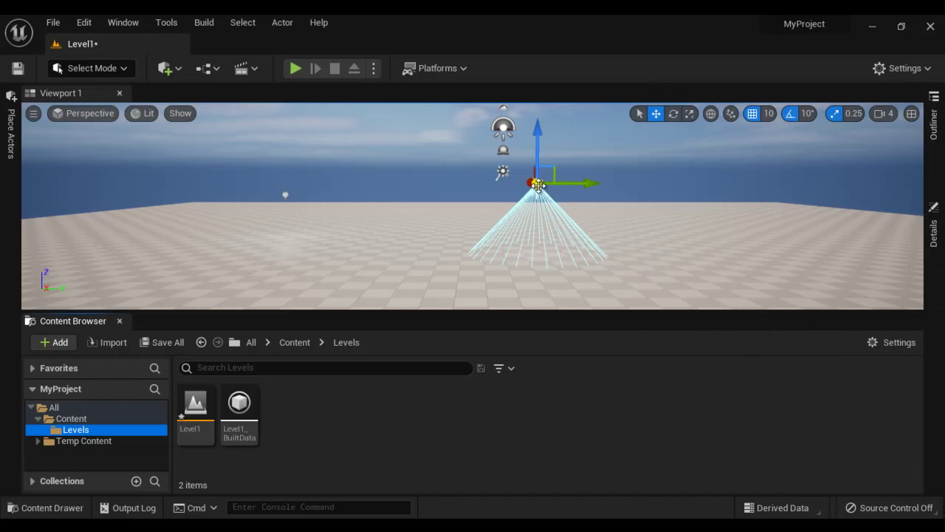
Step: Show the SpotLight's properties in the Details panel for the demo
click(934, 221)
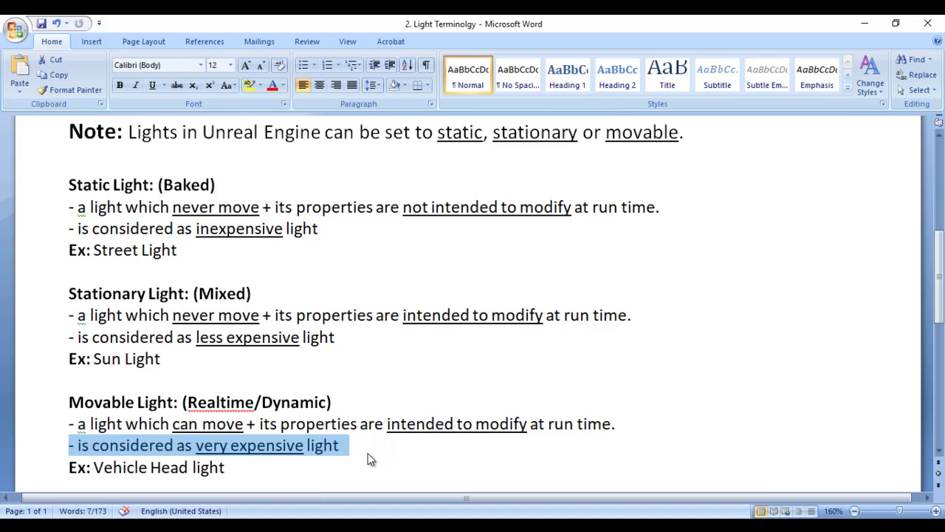
click(369, 447)
click(69, 428)
drag(68, 402, 329, 449)
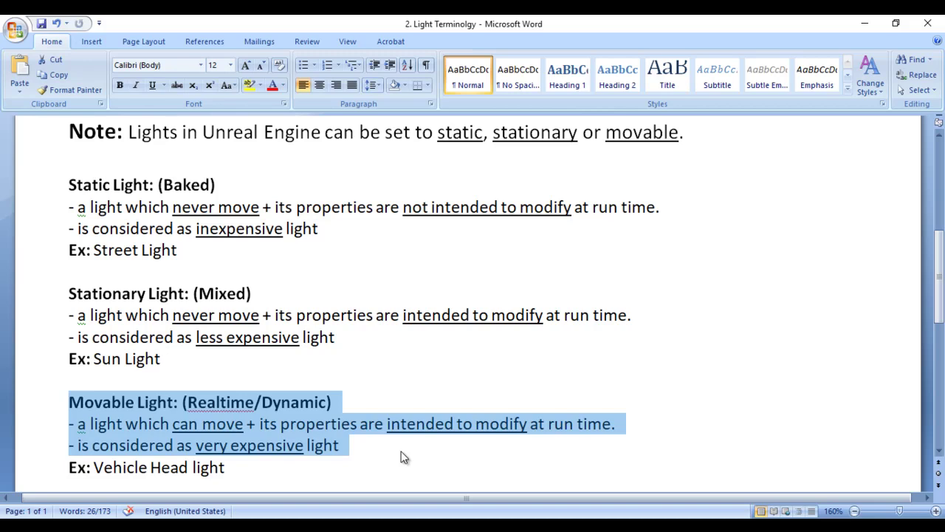
drag(205, 252, 74, 184)
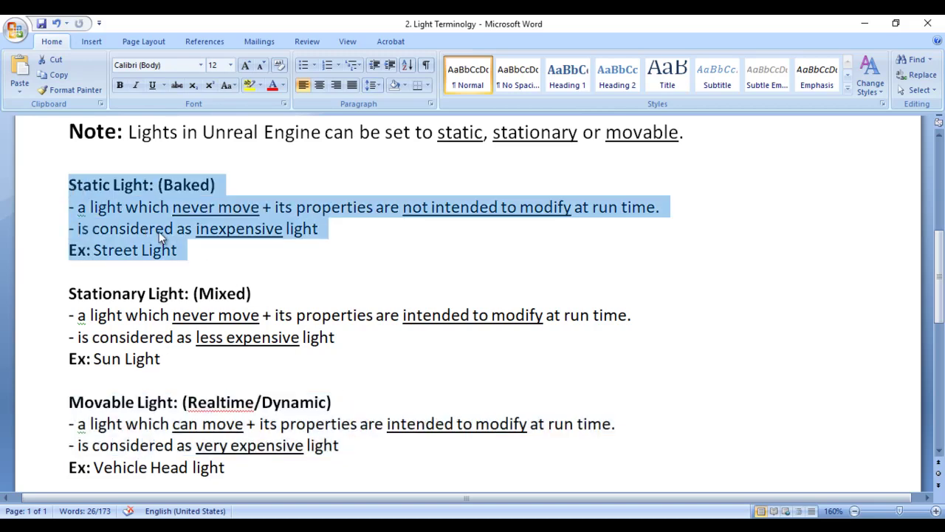
scroll(418, 374, down, 3)
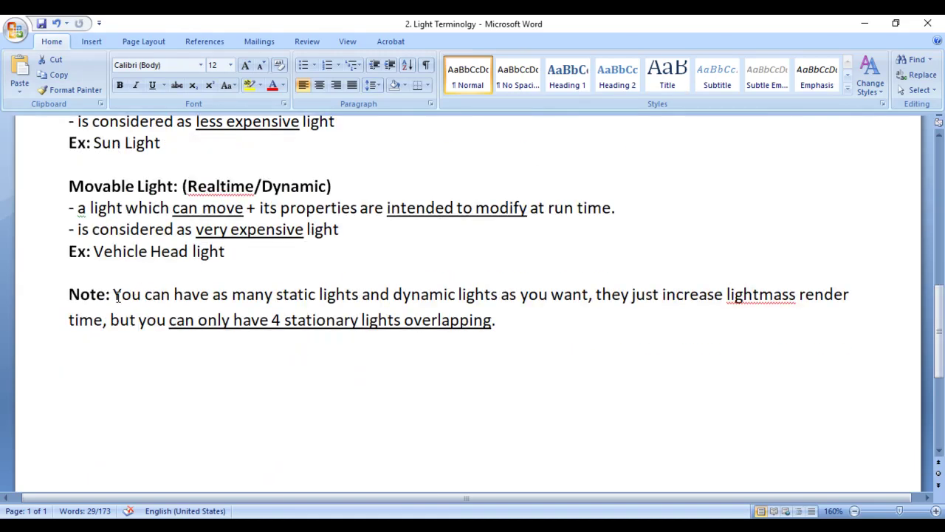
drag(116, 295, 588, 296)
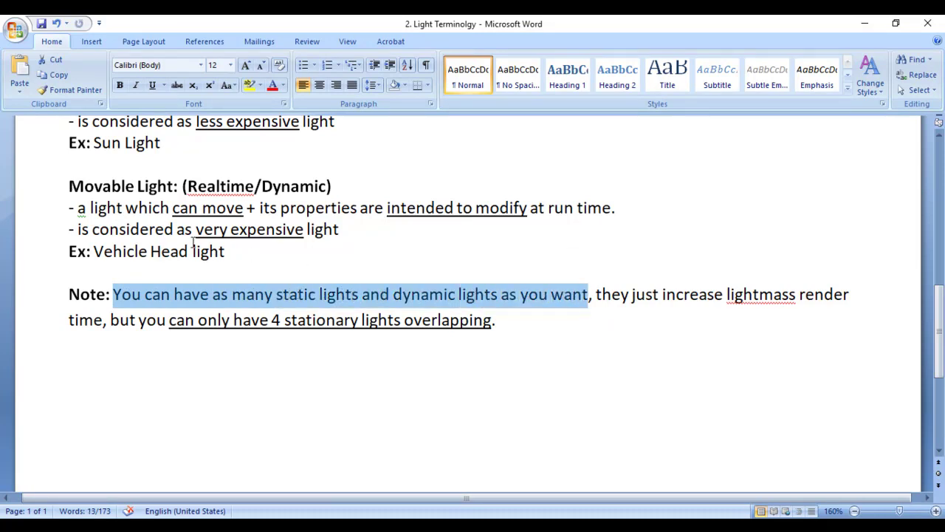
drag(195, 228, 345, 235)
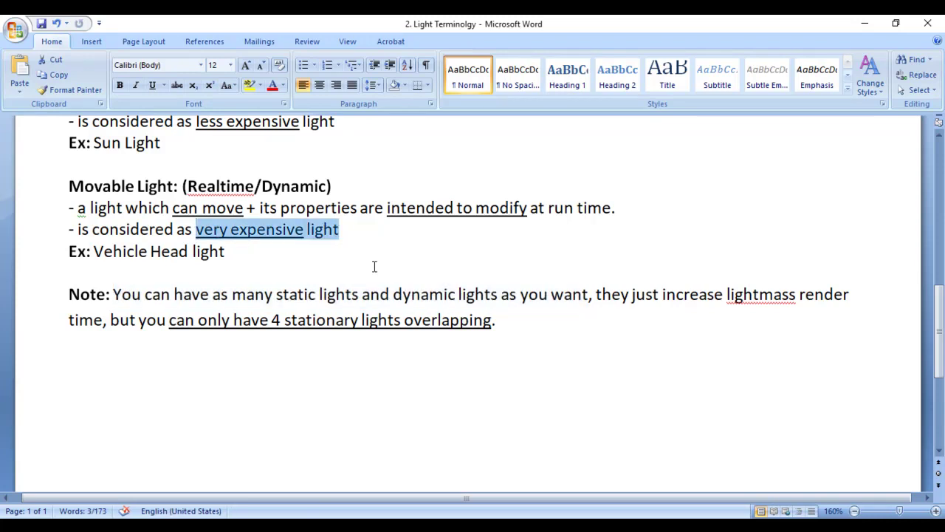
scroll(375, 268, up, 1)
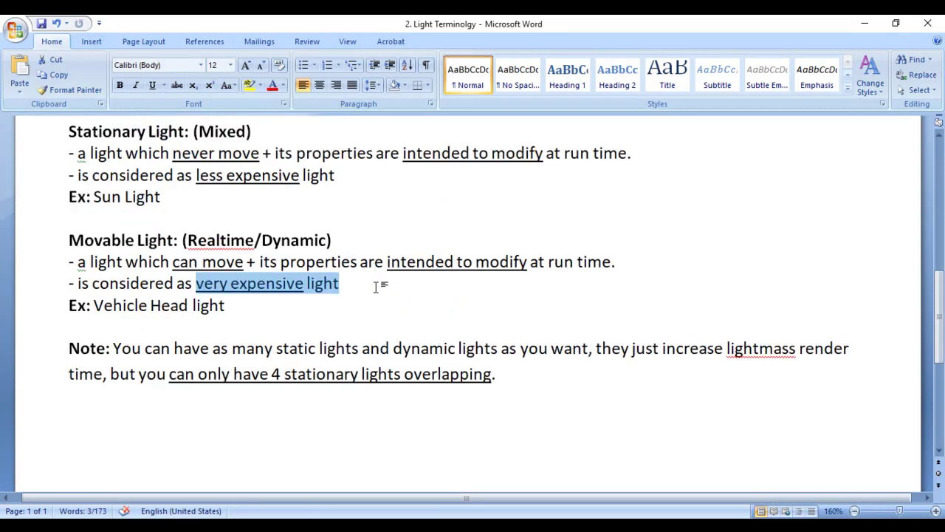
scroll(376, 288, up, 2)
drag(70, 131, 147, 131)
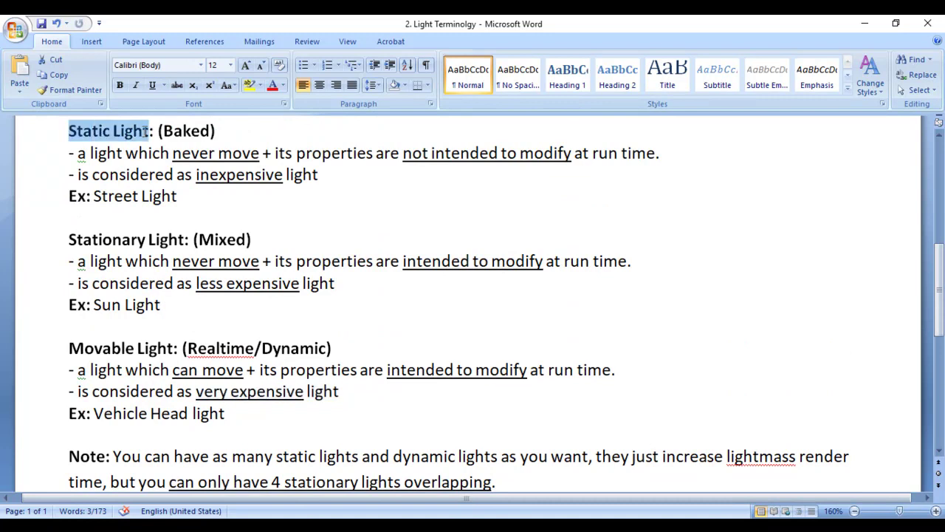
drag(196, 175, 325, 175)
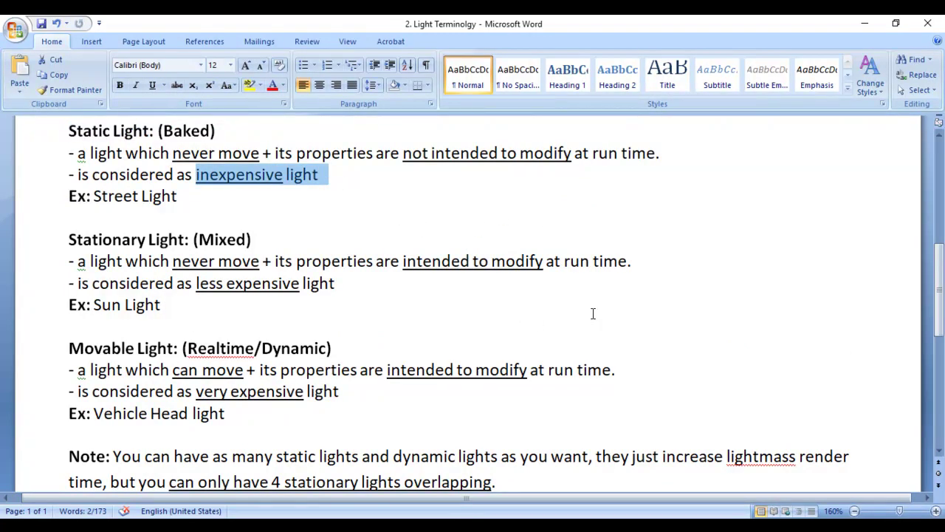
scroll(592, 314, down, 2)
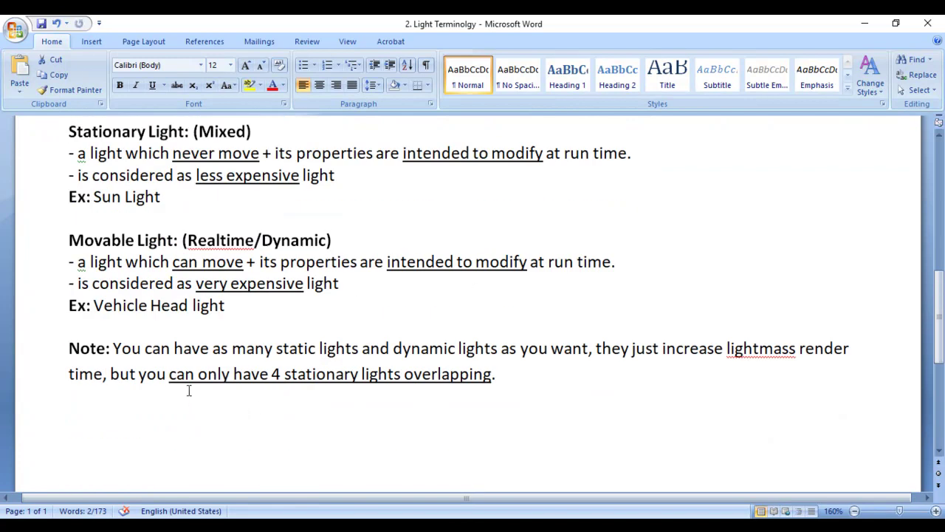
drag(139, 375, 476, 375)
drag(69, 131, 160, 196)
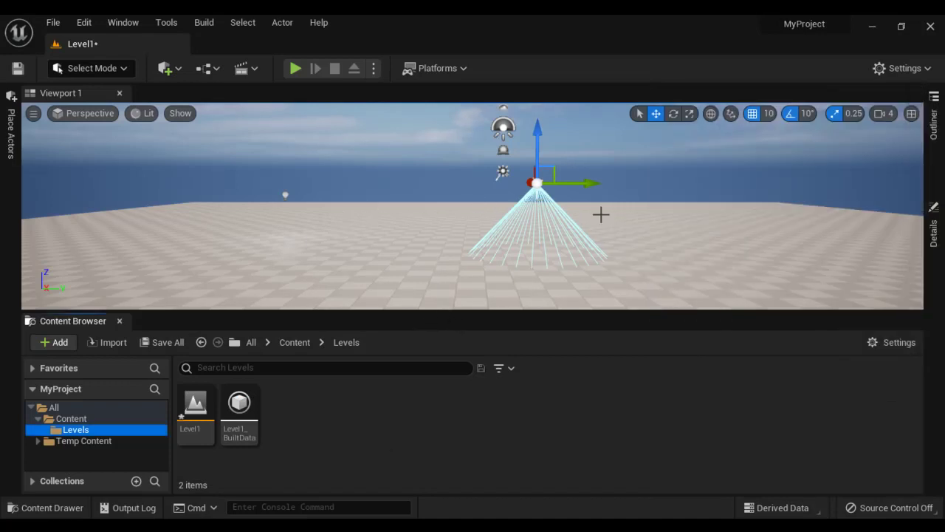
Step: Delete the spotlight and duplicate the floor point light into a row along X
click(540, 182)
key(Delete)
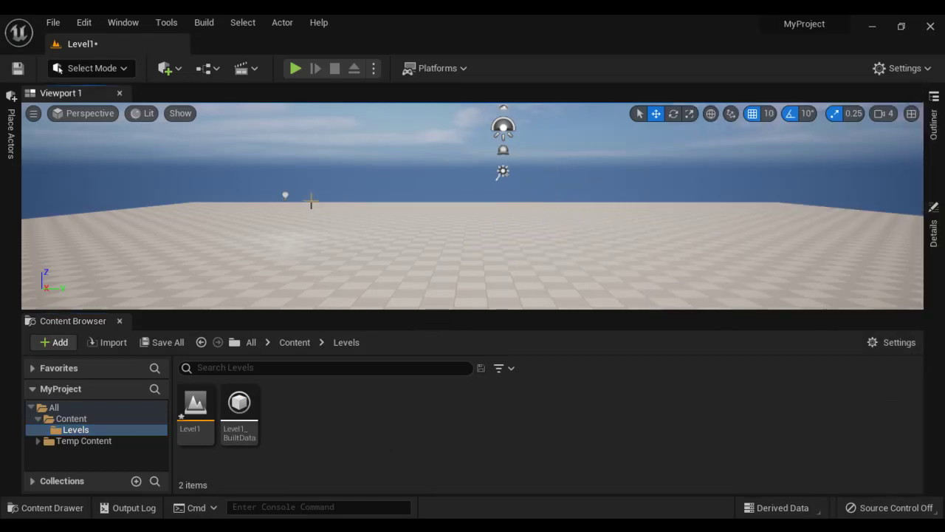
click(284, 194)
drag(285, 166, 411, 243)
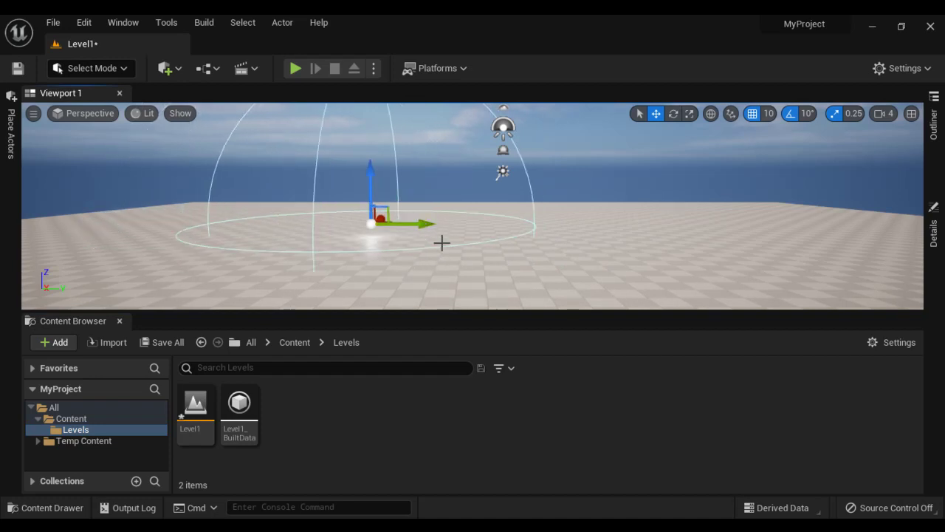
drag(427, 223, 525, 226)
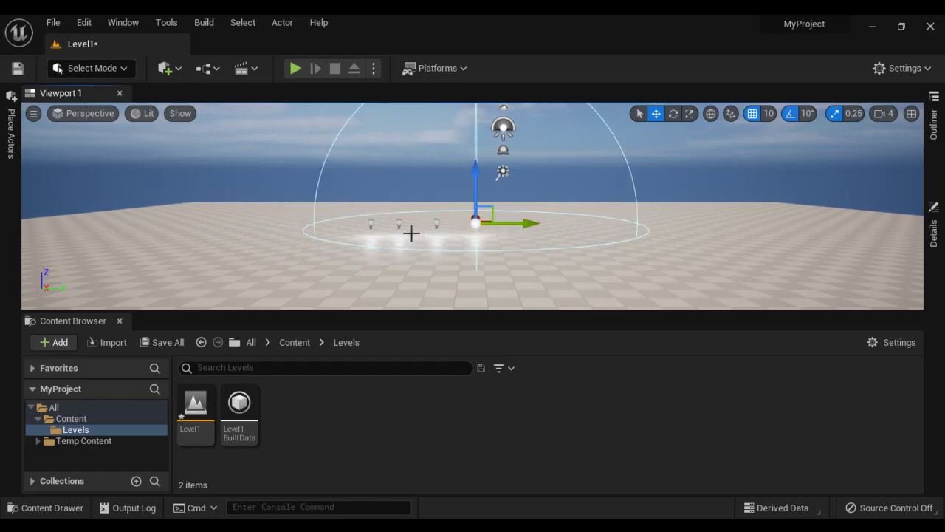
Step: Multi-select the four point lights to show their overlapping radii, then deselect
click(372, 223)
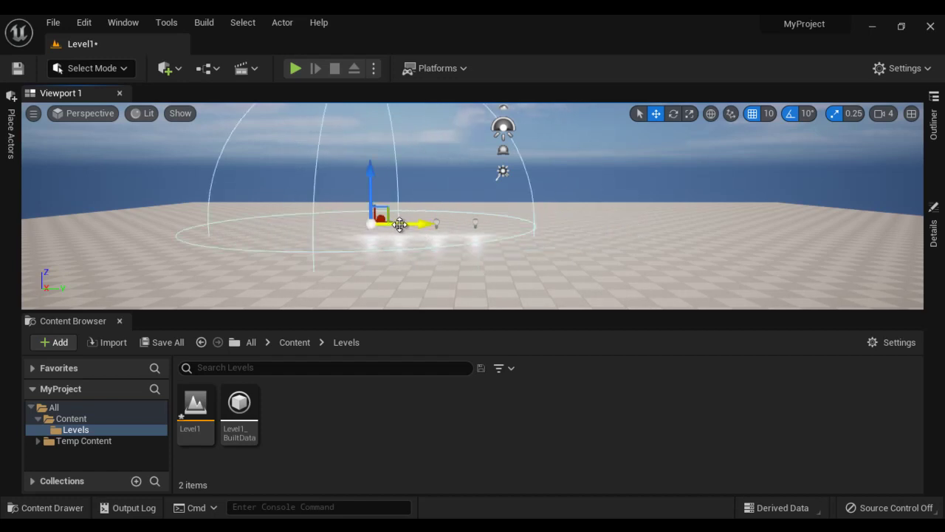
ctrl+click(466, 223)
scroll(418, 148, up, 3)
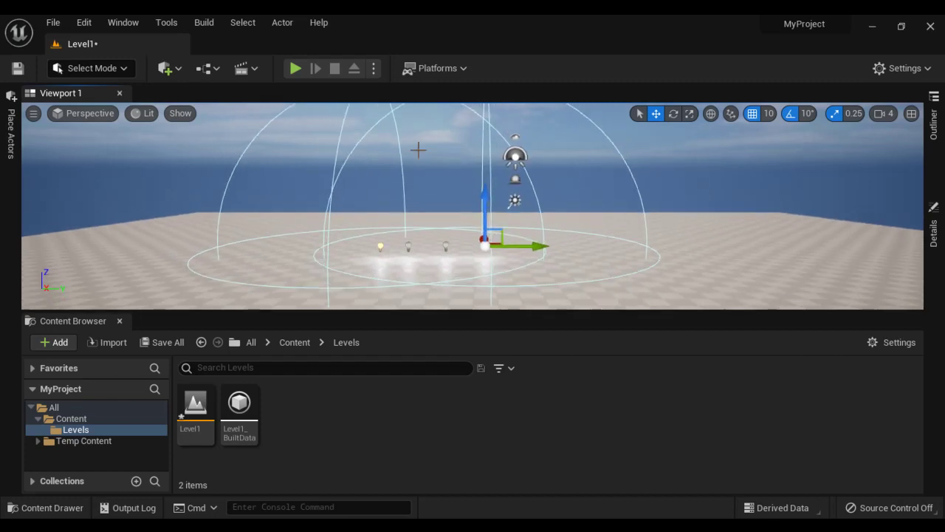
ctrl+click(412, 257)
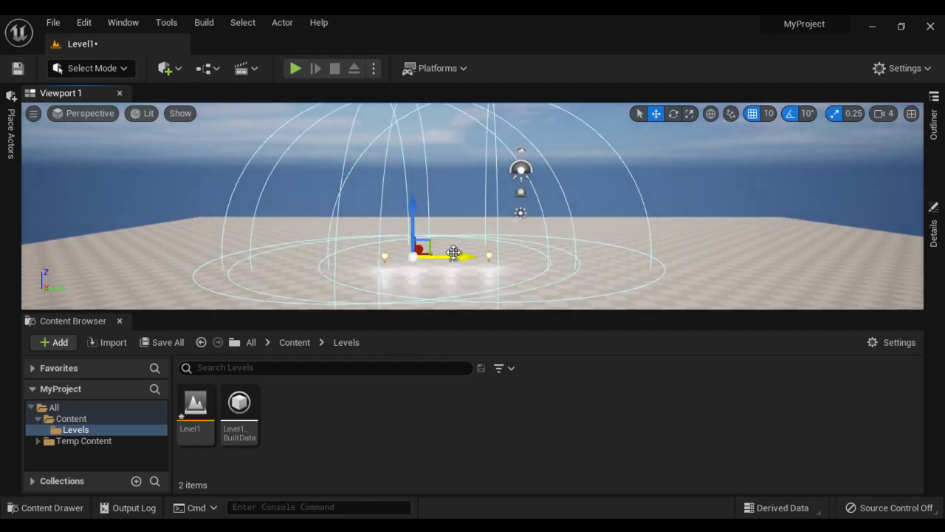
ctrl+click(450, 256)
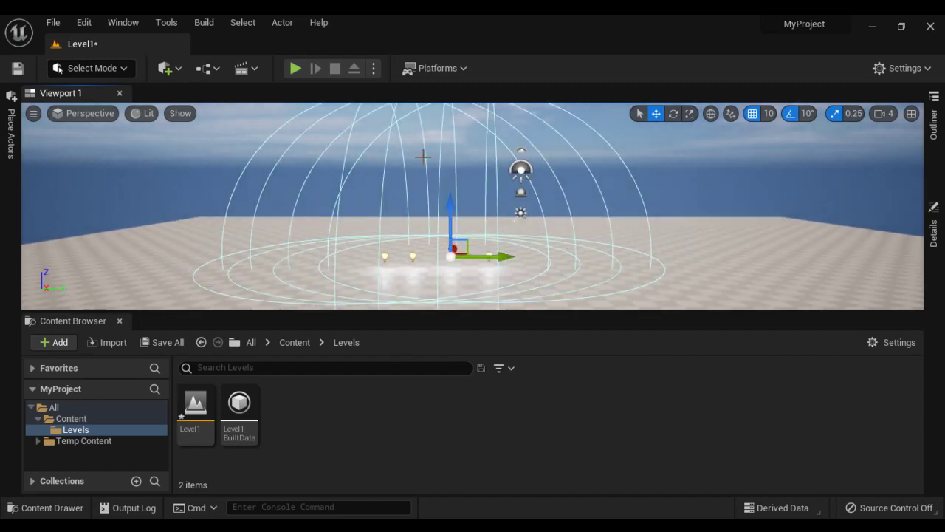
click(650, 273)
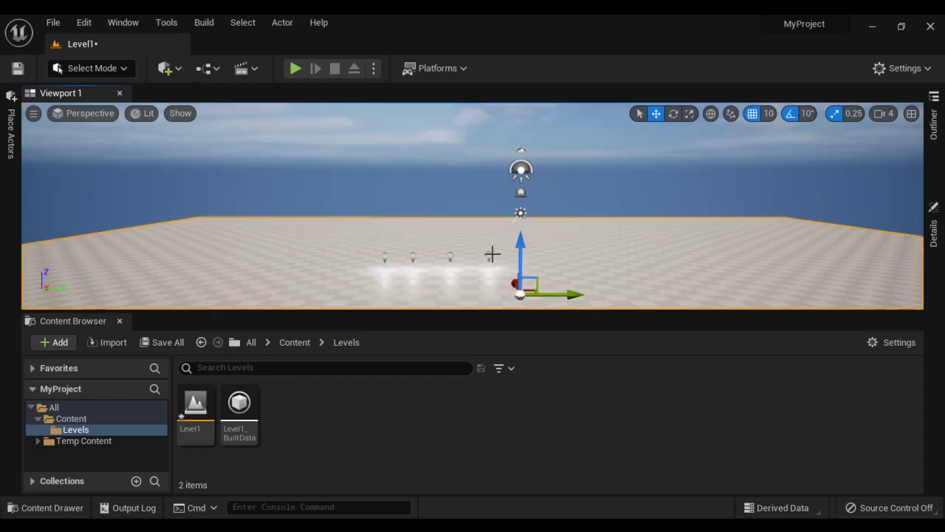
Step: Frame one point light, then highlight the 4 overlapping stationary lights limit in the notes
click(490, 256)
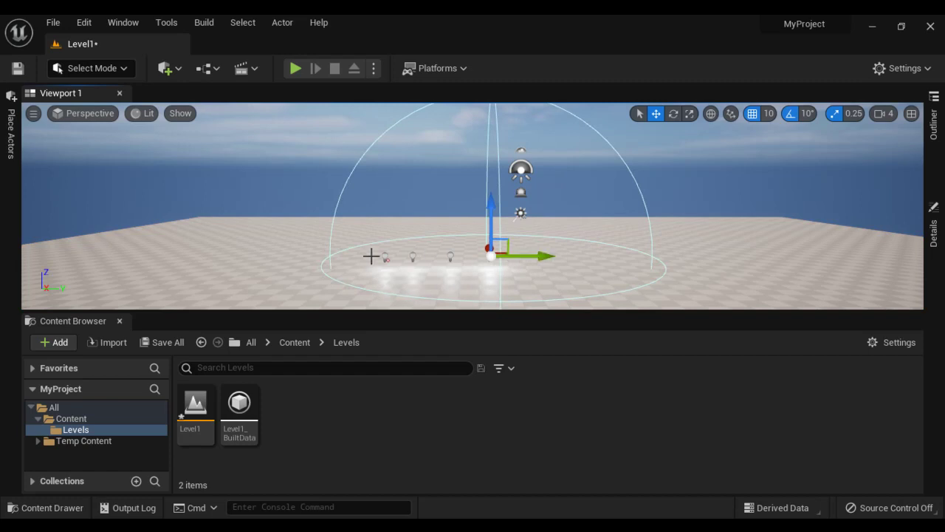
scroll(372, 255, up, 5)
key(f)
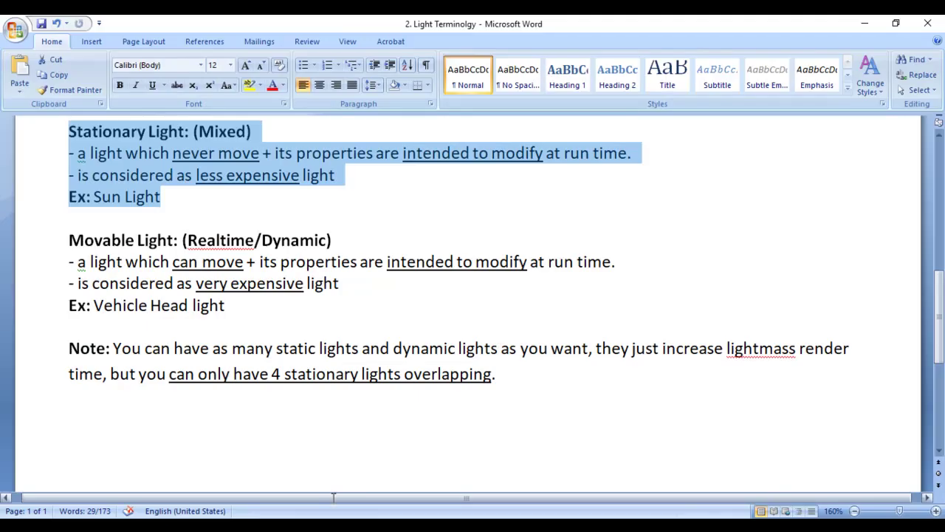
drag(198, 373, 217, 374)
drag(274, 375, 513, 377)
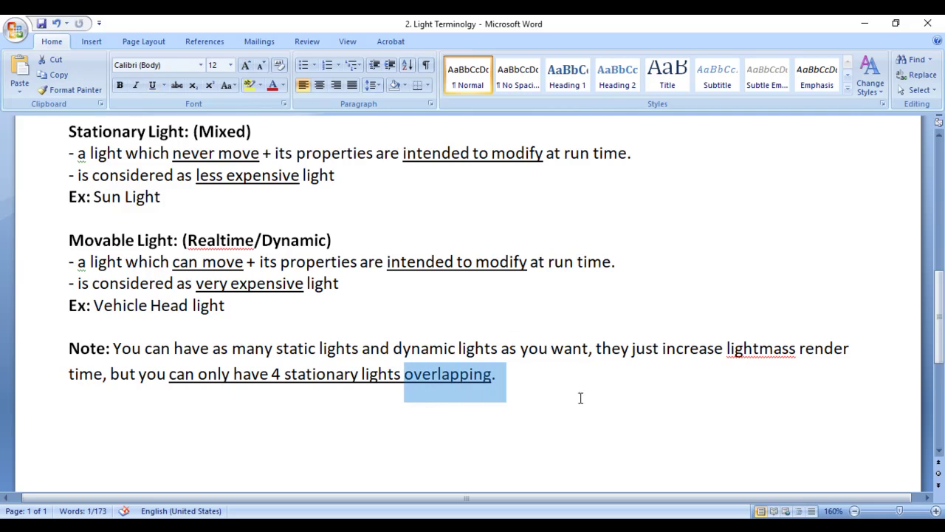
scroll(580, 398, up, 7)
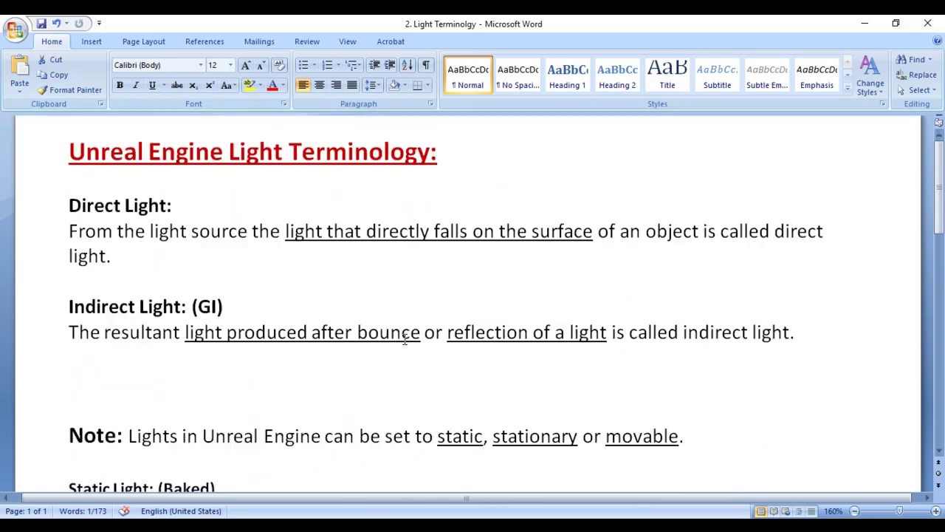
drag(53, 206, 170, 204)
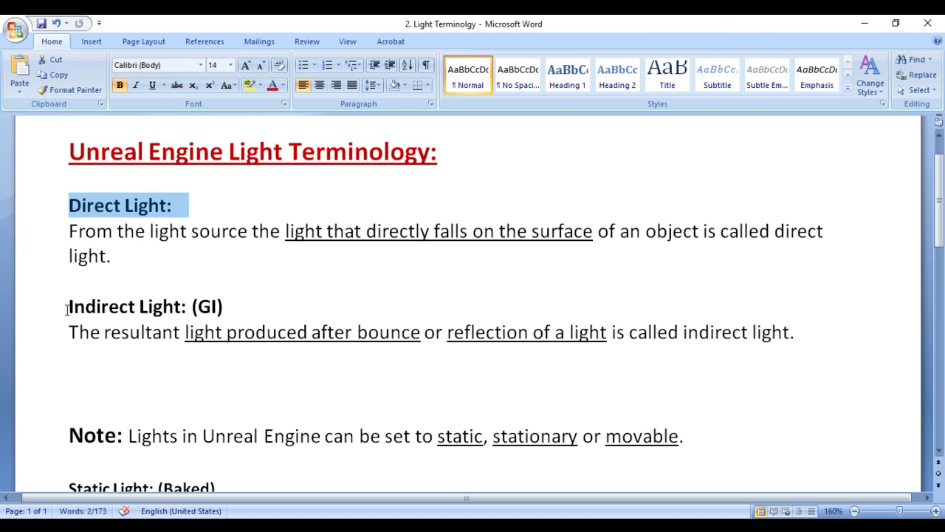
drag(67, 309, 182, 307)
scroll(428, 361, down, 7)
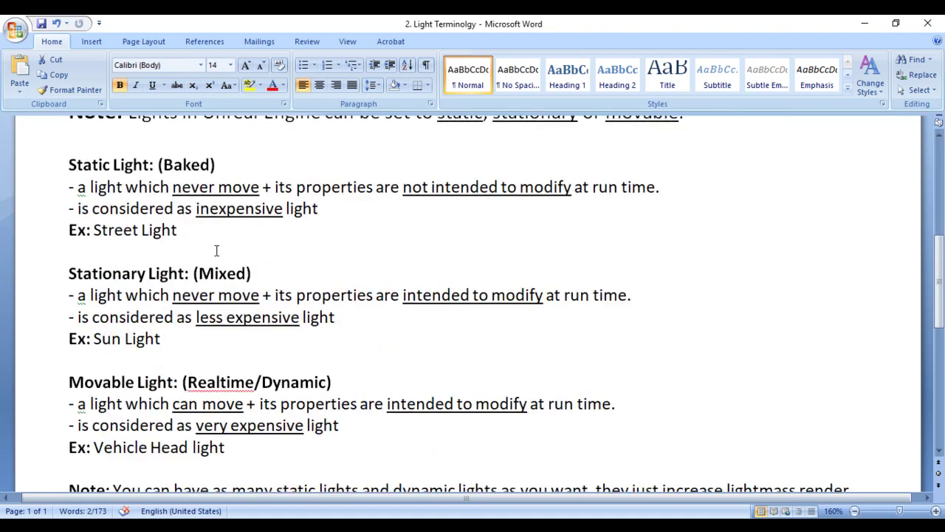
drag(66, 164, 149, 164)
drag(69, 274, 185, 274)
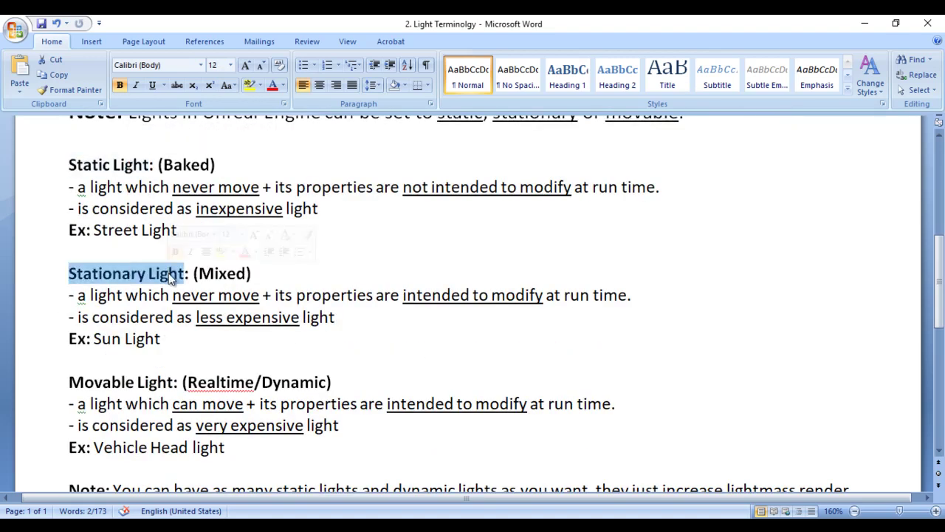
drag(69, 382, 254, 383)
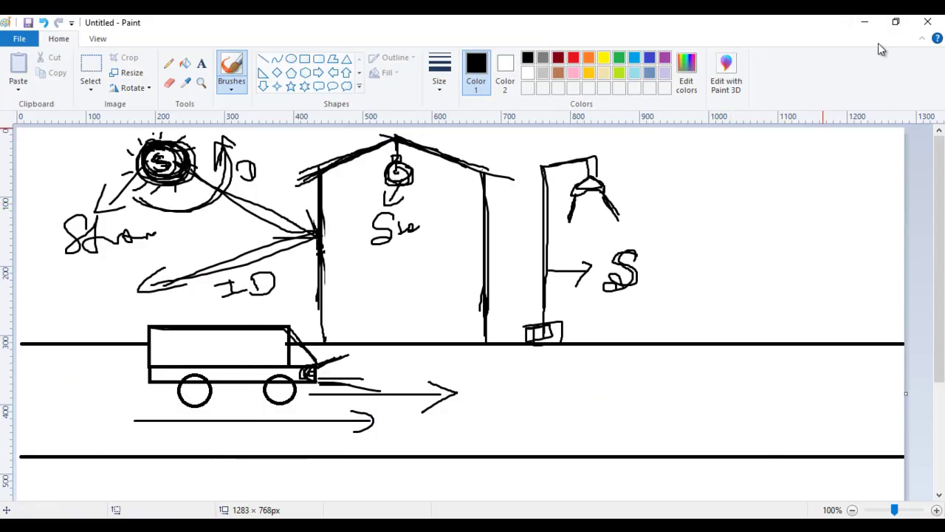
Step: Minimize the Paint sketch to show the Windows desktop with its Unreal Engine and MyProject shortcuts
click(864, 22)
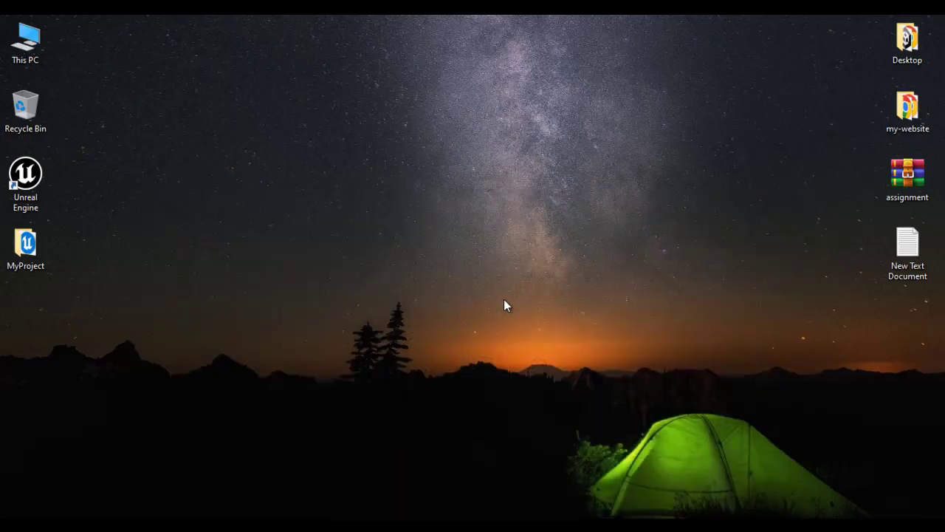